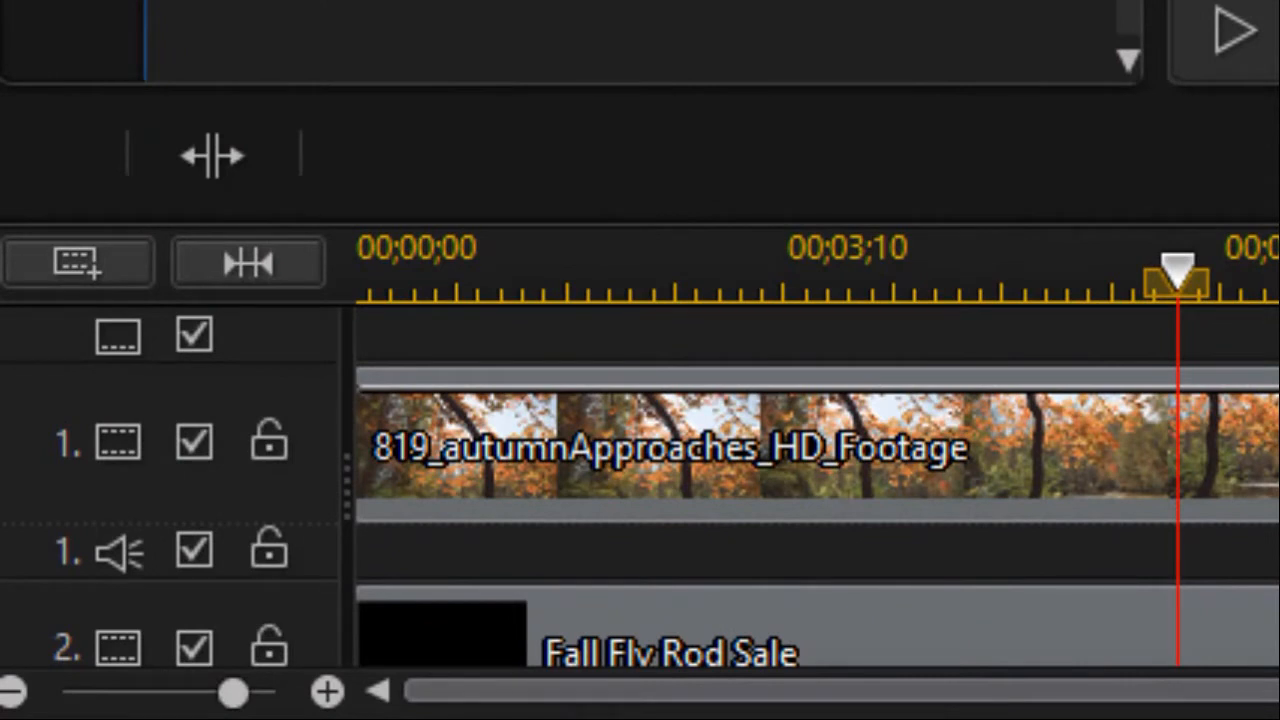
# Step: Look through the timeline tracks to examine the footage, title, leaves particle, logo and audio clips in the project
pyautogui.scroll(-2, 817, 486)
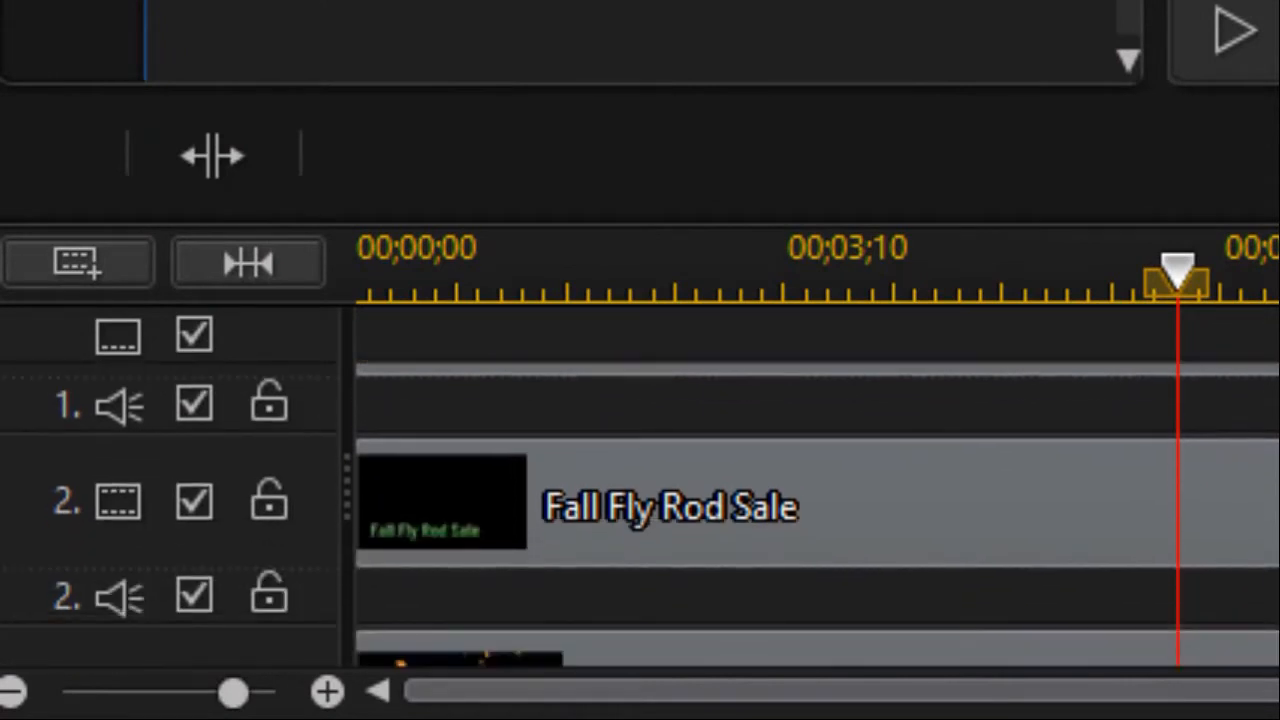
pyautogui.scroll(-1, 817, 486)
pyautogui.scroll(1, 817, 486)
pyautogui.scroll(-1, 817, 486)
pyautogui.scroll(1, 817, 486)
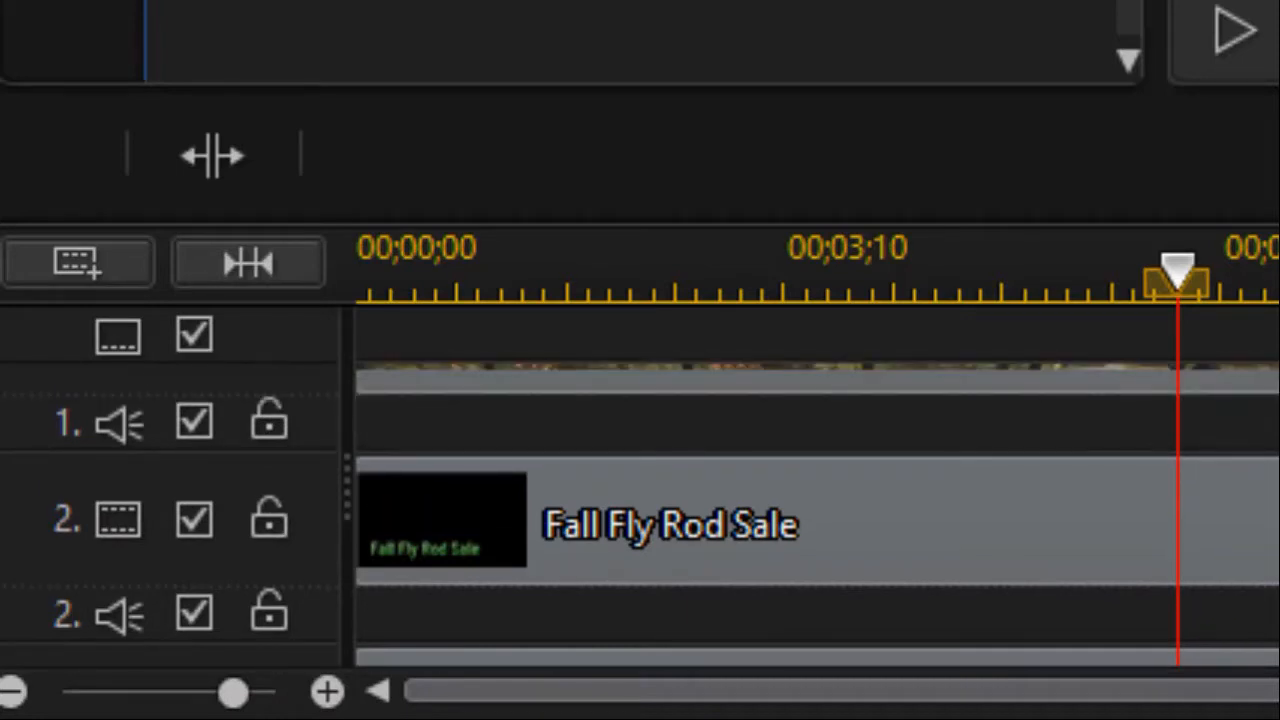
pyautogui.scroll(-2, 817, 486)
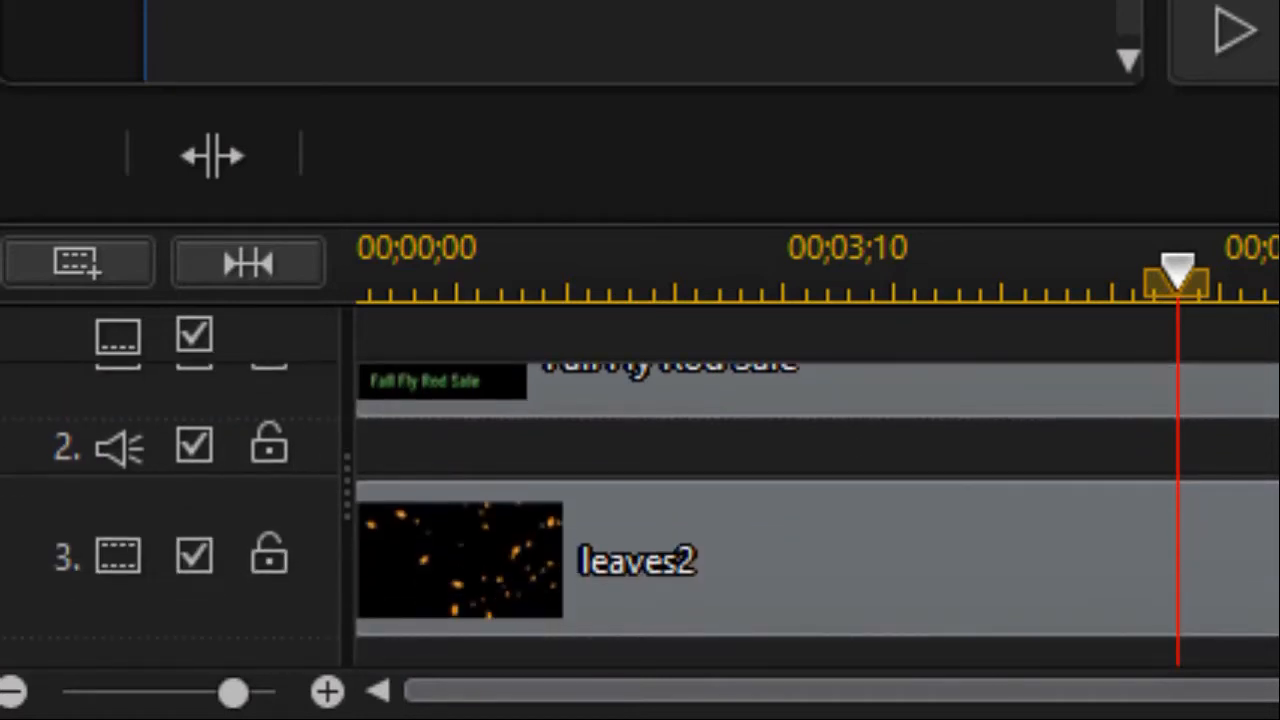
pyautogui.scroll(-3, 817, 486)
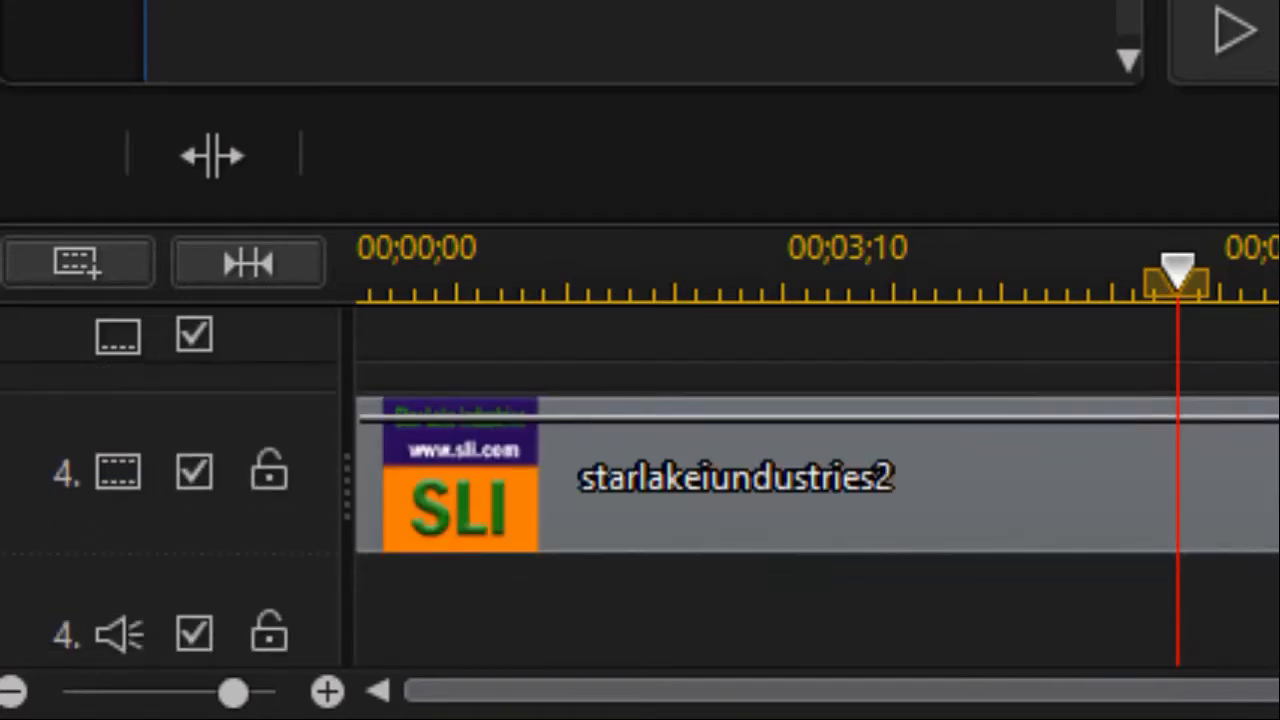
pyautogui.scroll(1, 640, 529)
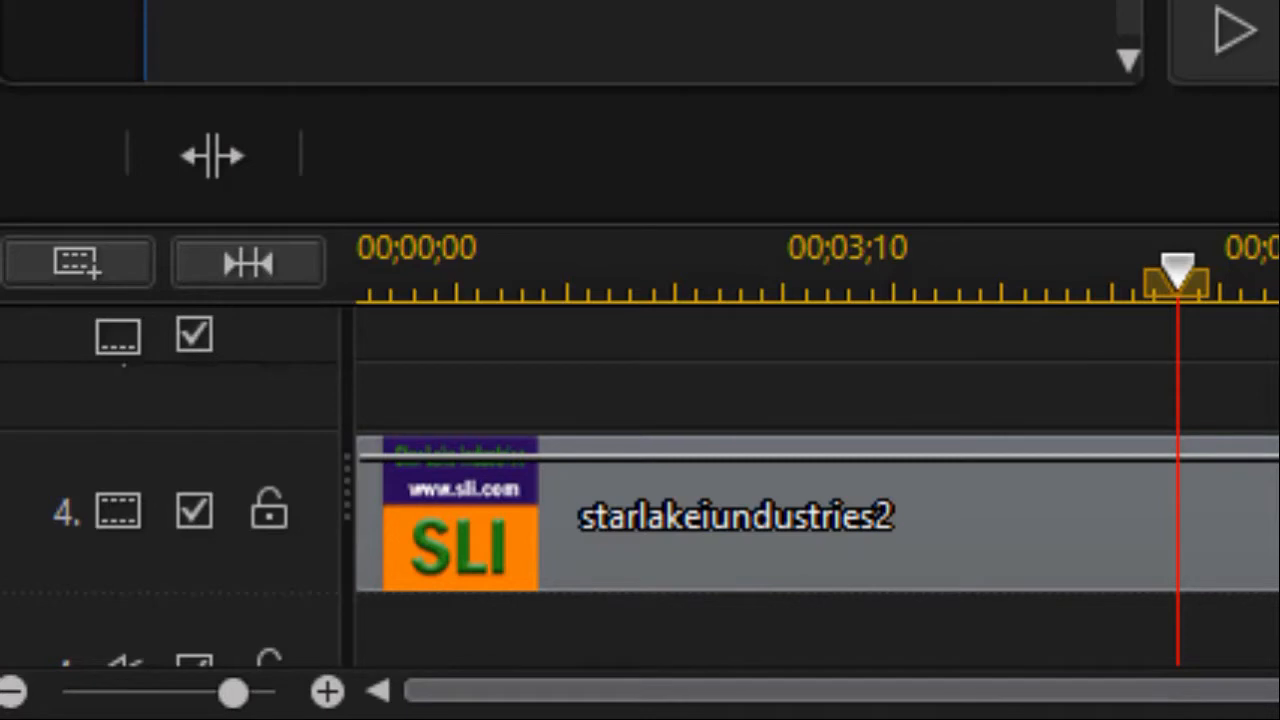
pyautogui.scroll(-3, 817, 500)
pyautogui.scroll(3, 817, 500)
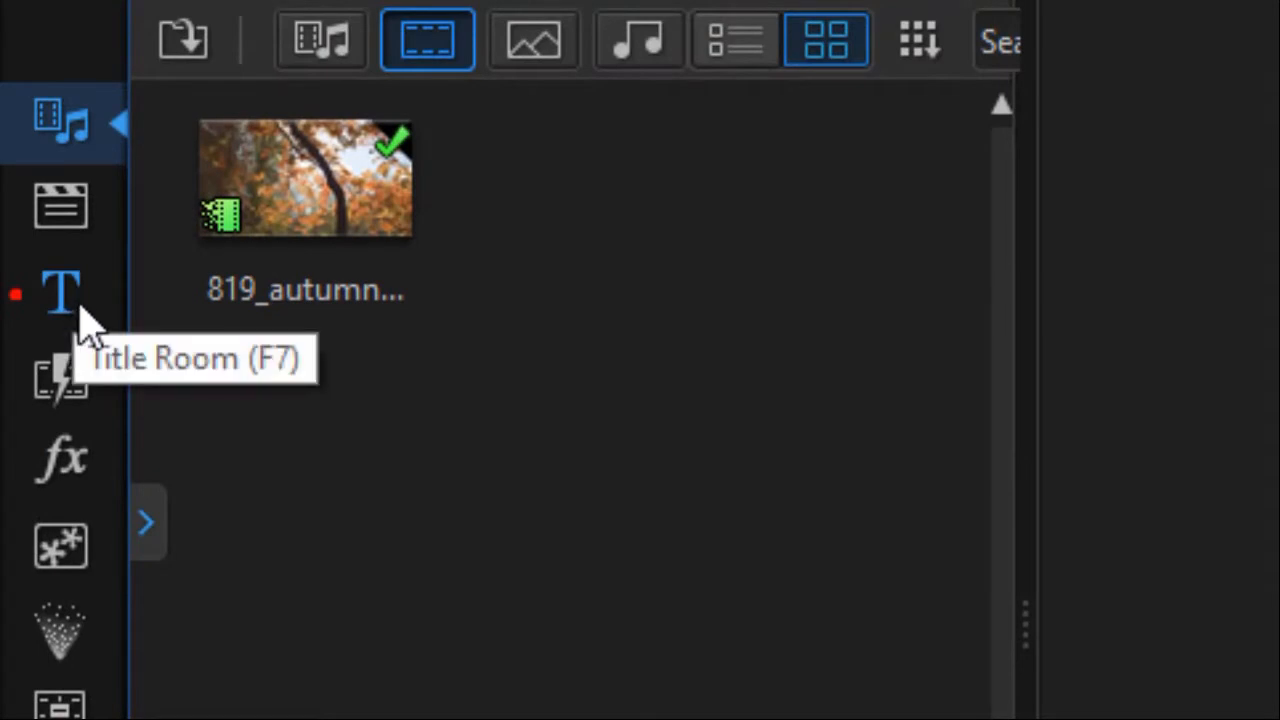
# Step: Add a General title template with a particle effect to video track 5 and extend the clip to about 23 seconds long
pyautogui.click(68, 298)
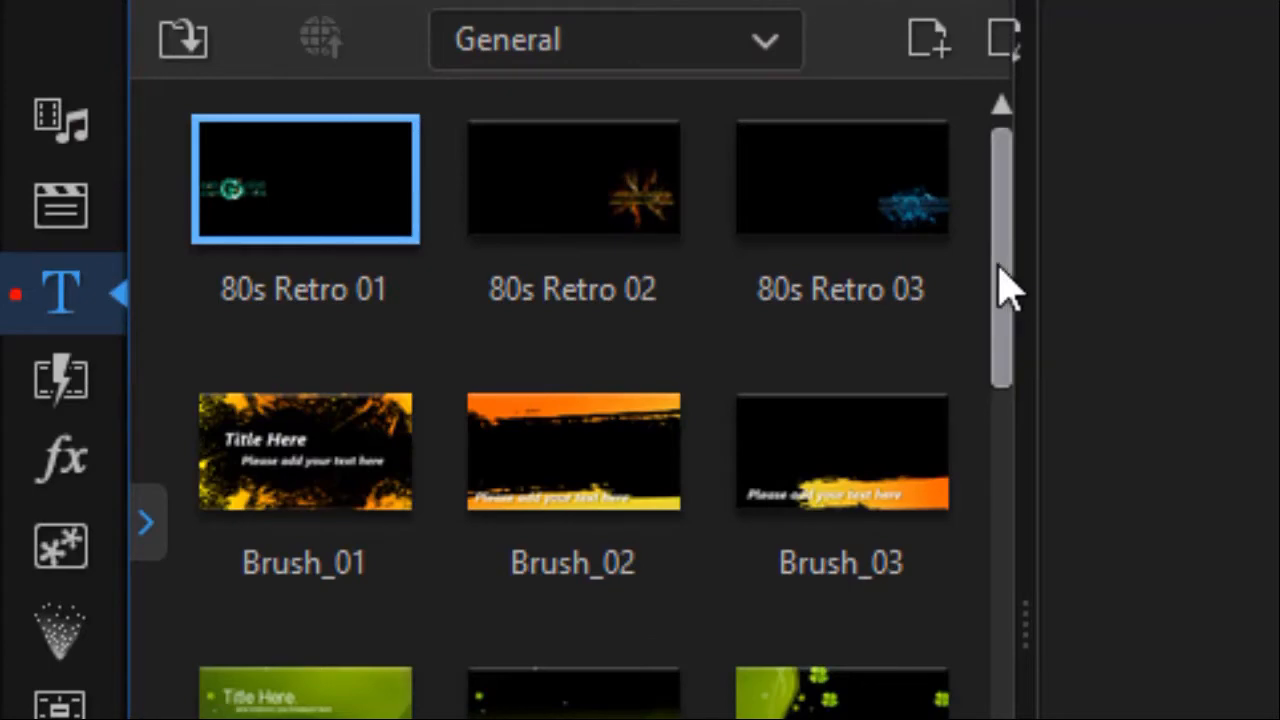
pyautogui.moveTo(1003, 285); pyautogui.dragTo(975, 714)
pyautogui.scroll(2, 976, 708)
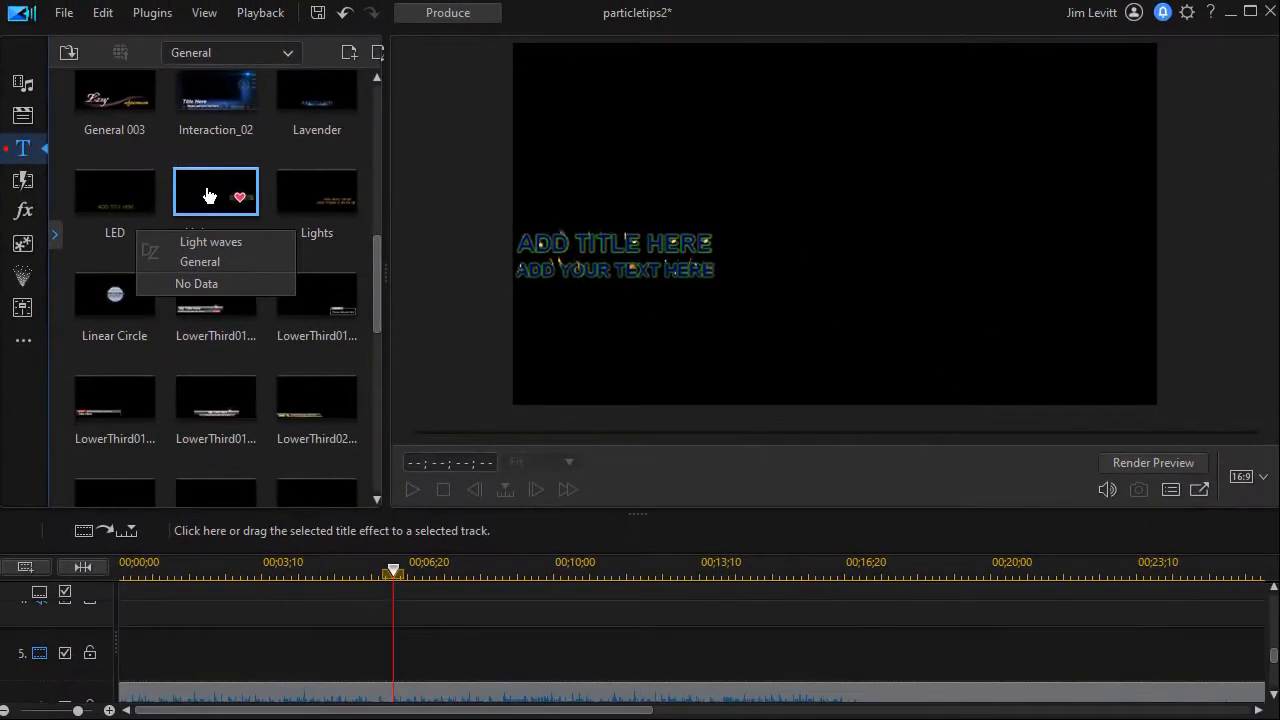
pyautogui.moveTo(540, 400); pyautogui.dragTo(155, 658)
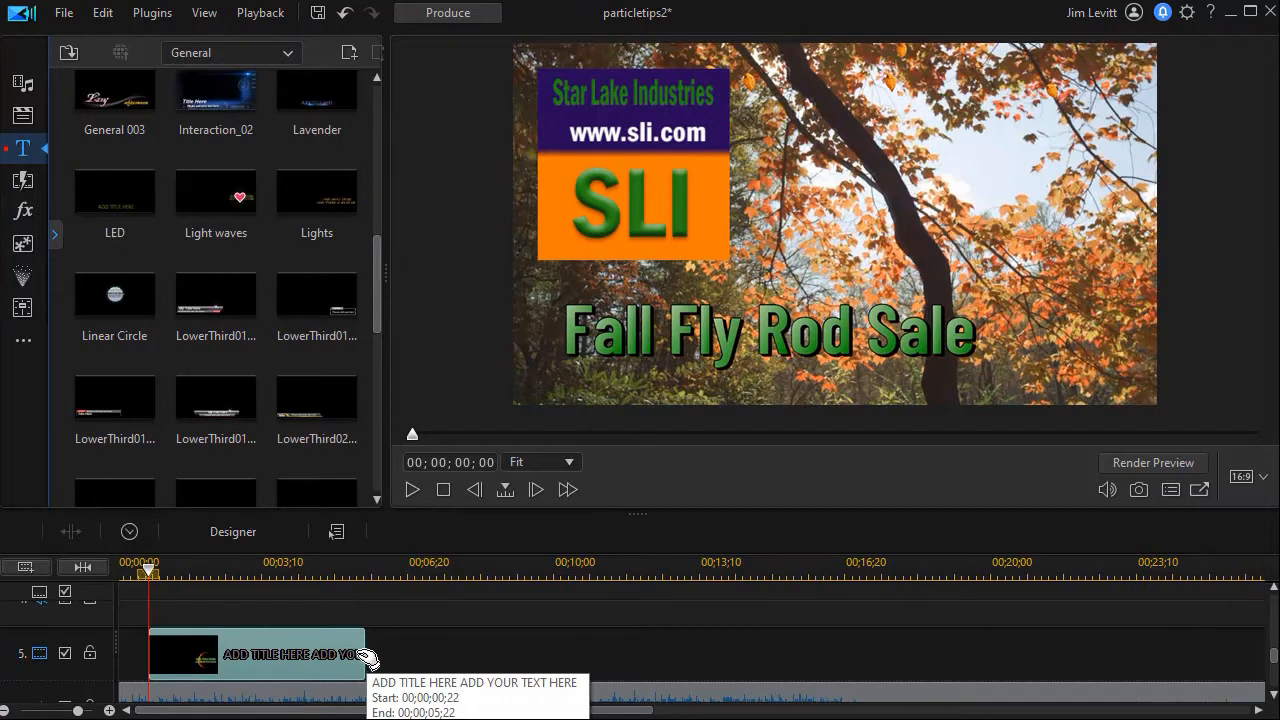
pyautogui.scroll(-1, 366, 658)
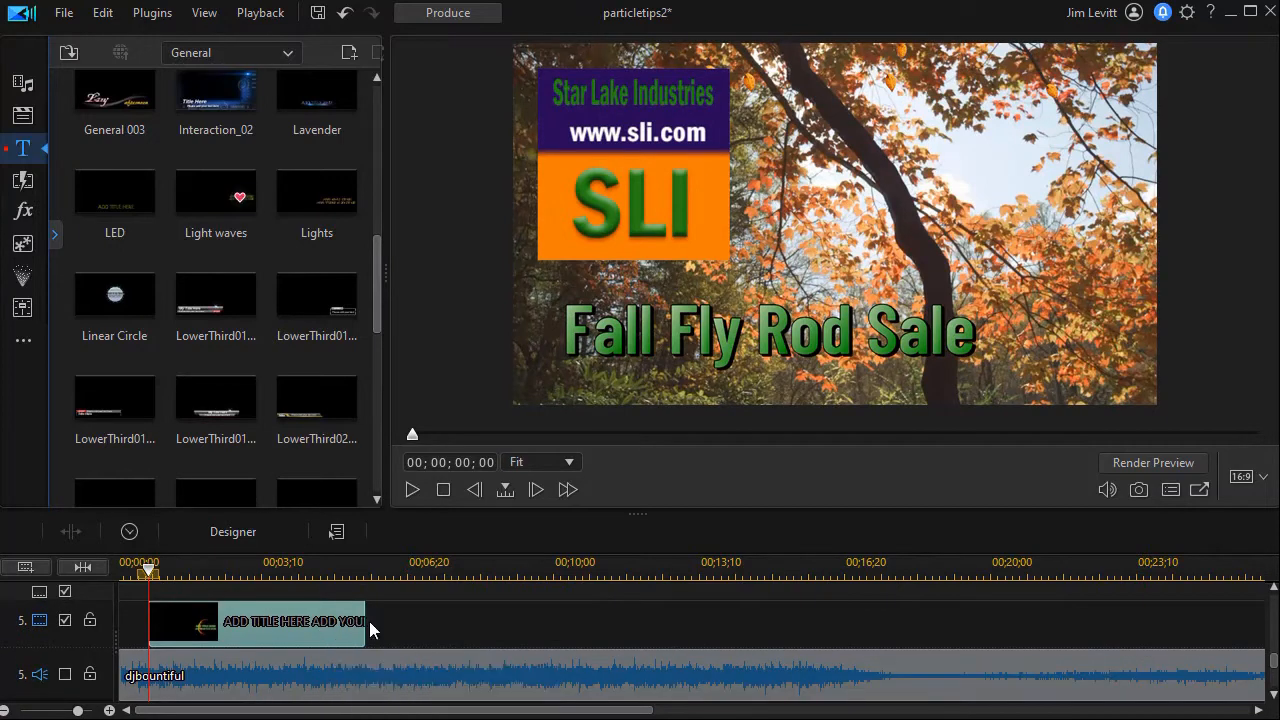
pyautogui.moveTo(370, 628); pyautogui.dragTo(1152, 646)
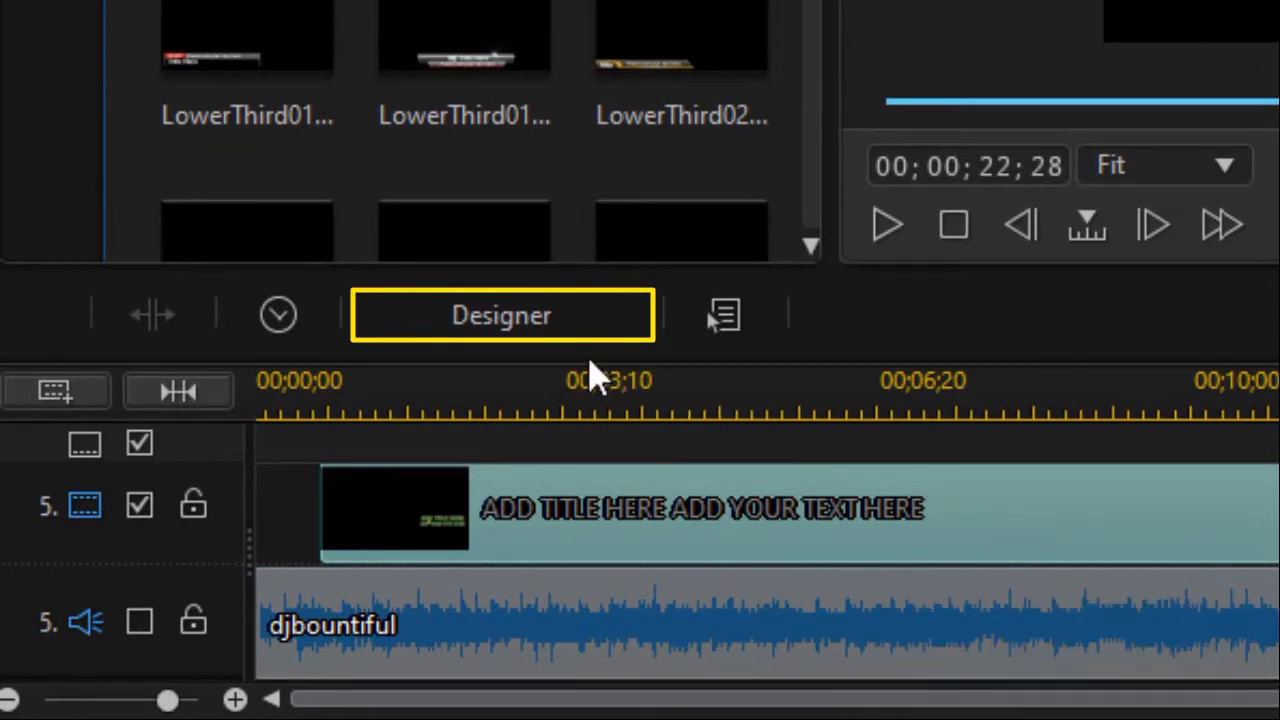
# Step: Open the new title in the Title Designer and replace both of its placeholder lines with "30% OFF"
pyautogui.click(500, 310)
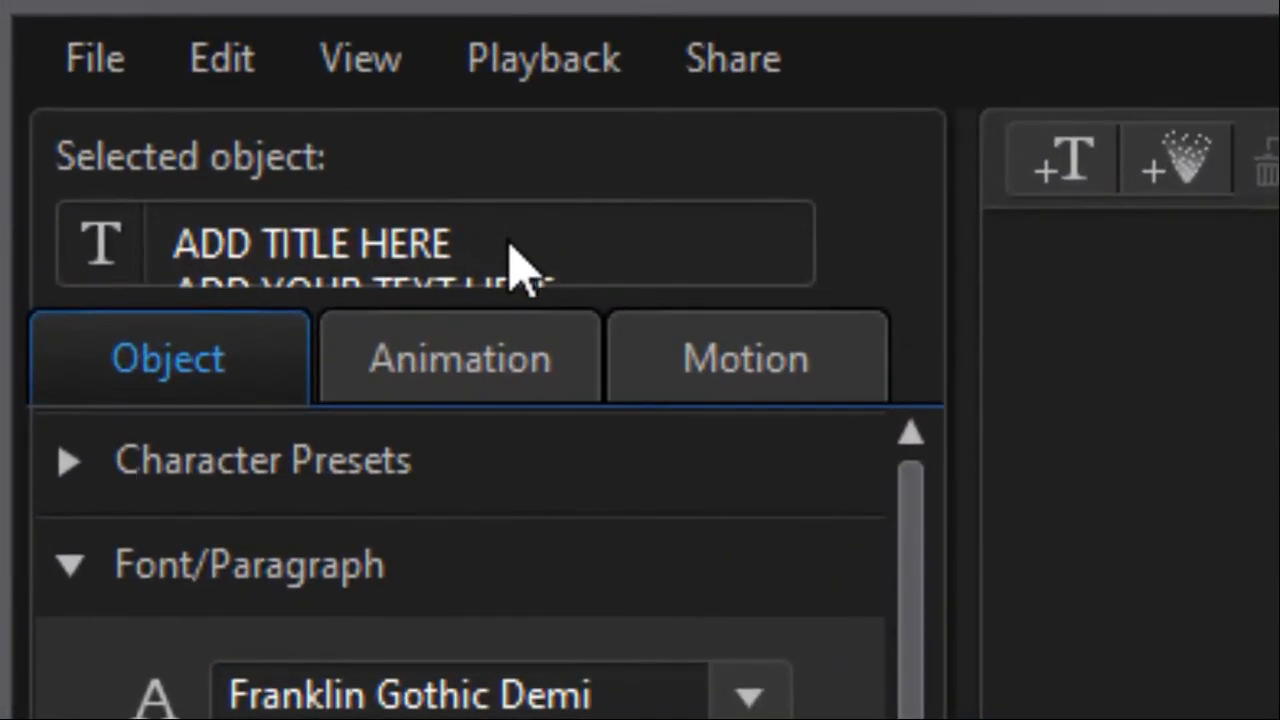
pyautogui.click(525, 246)
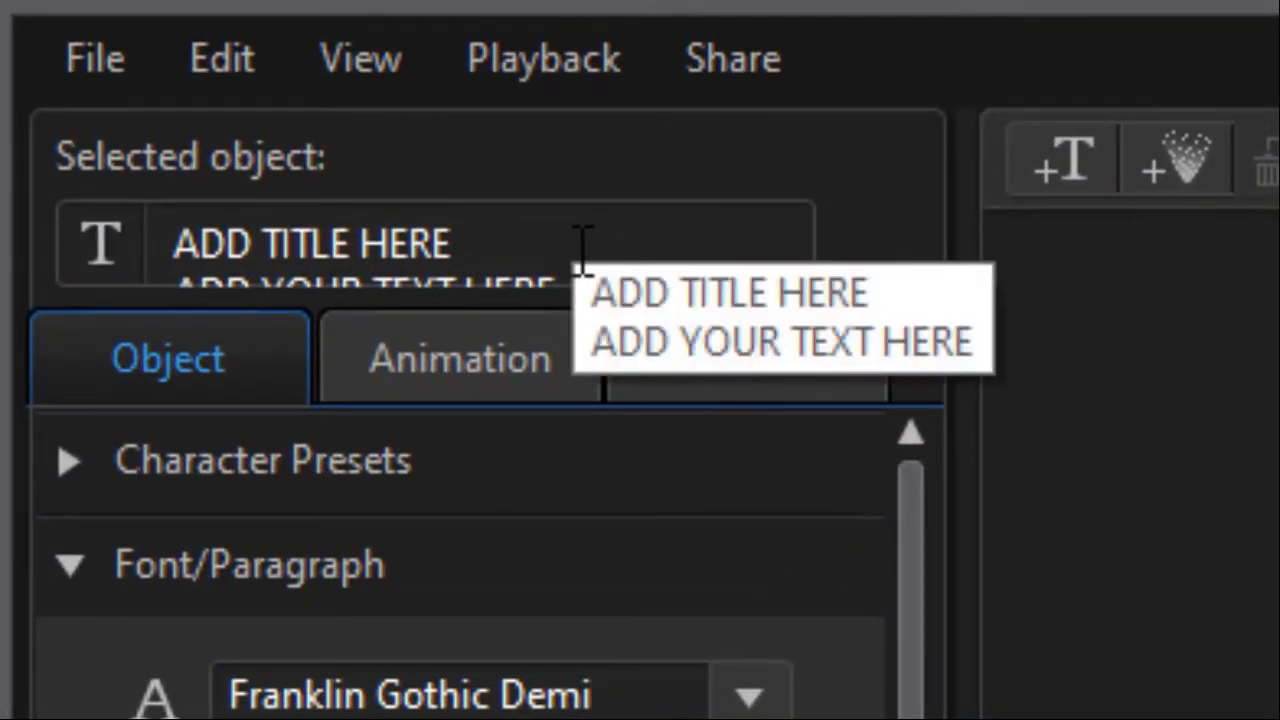
pyautogui.moveTo(583, 249); pyautogui.dragTo(176, 240)
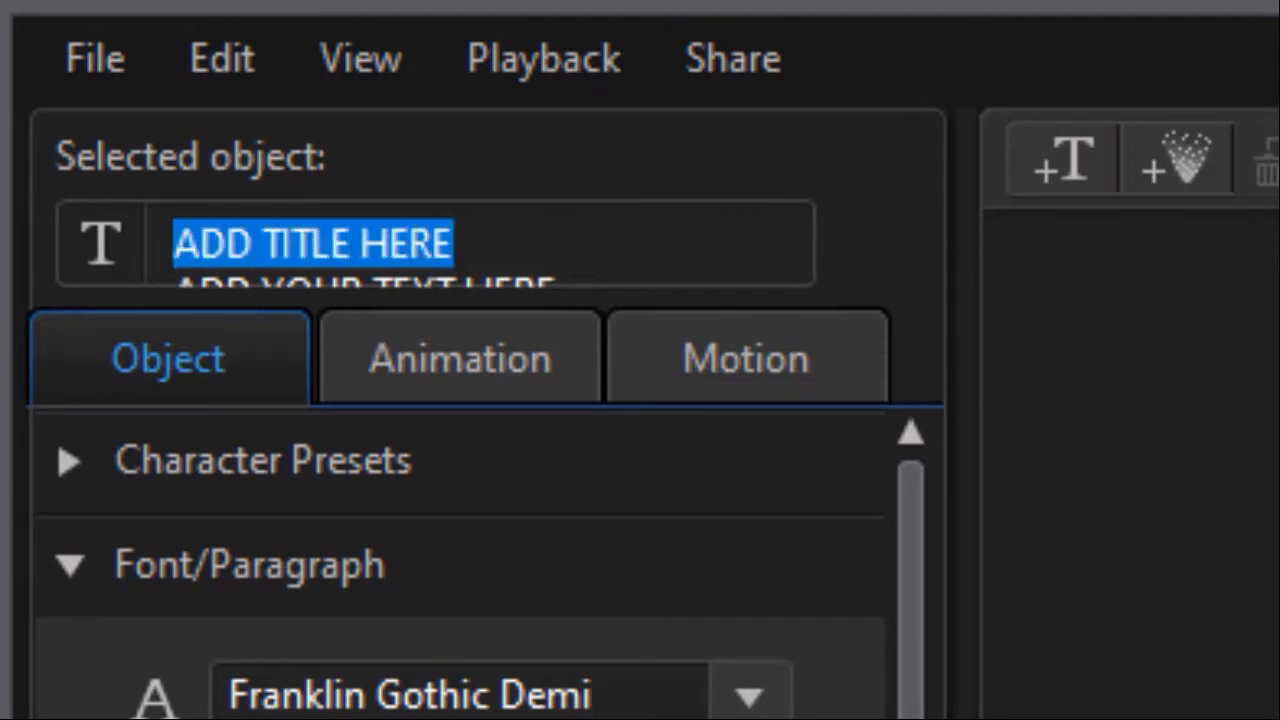
pyautogui.write('30% OFF')
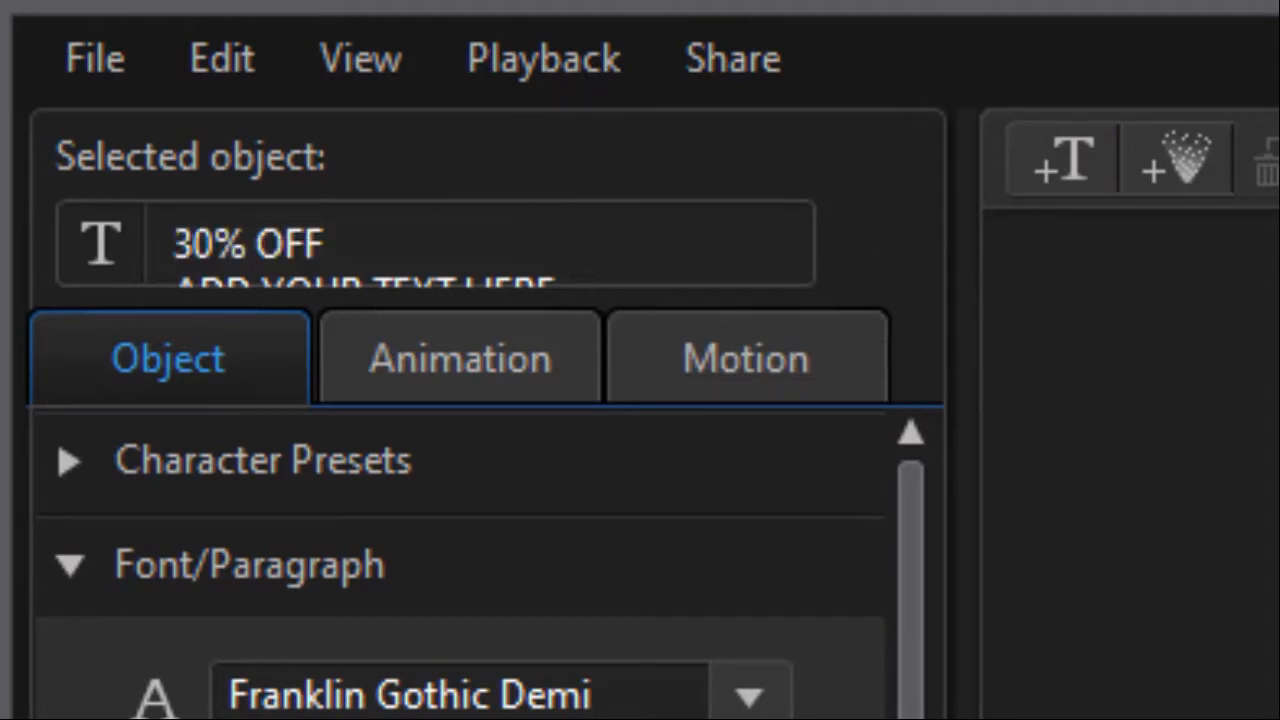
pyautogui.press('Delete')
pyautogui.press('Delete')
pyautogui.press('Delete')
pyautogui.press('Delete')
pyautogui.press('Delete')
pyautogui.press('Delete')
pyautogui.press('Delete')
pyautogui.press('Delete')
pyautogui.press('Delete')
pyautogui.press('Delete')
pyautogui.press('Delete')
pyautogui.press('Delete')
pyautogui.press('Delete')
pyautogui.press('Delete')
pyautogui.press('Delete')
pyautogui.press('Delete')
pyautogui.press('Delete')
pyautogui.press('Delete')
pyautogui.press('Delete')
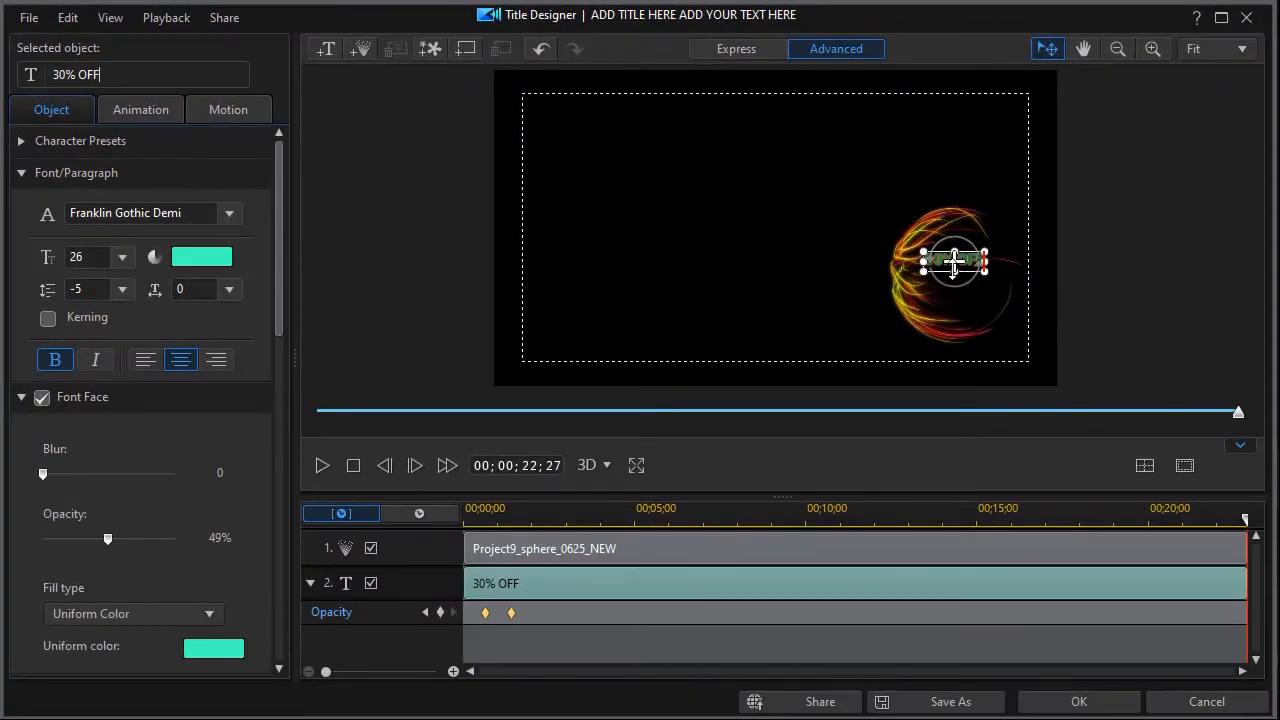
# Step: Set the 30% OFF text's font colour to black and its font face opacity to 100%
pyautogui.doubleClick(926, 258)
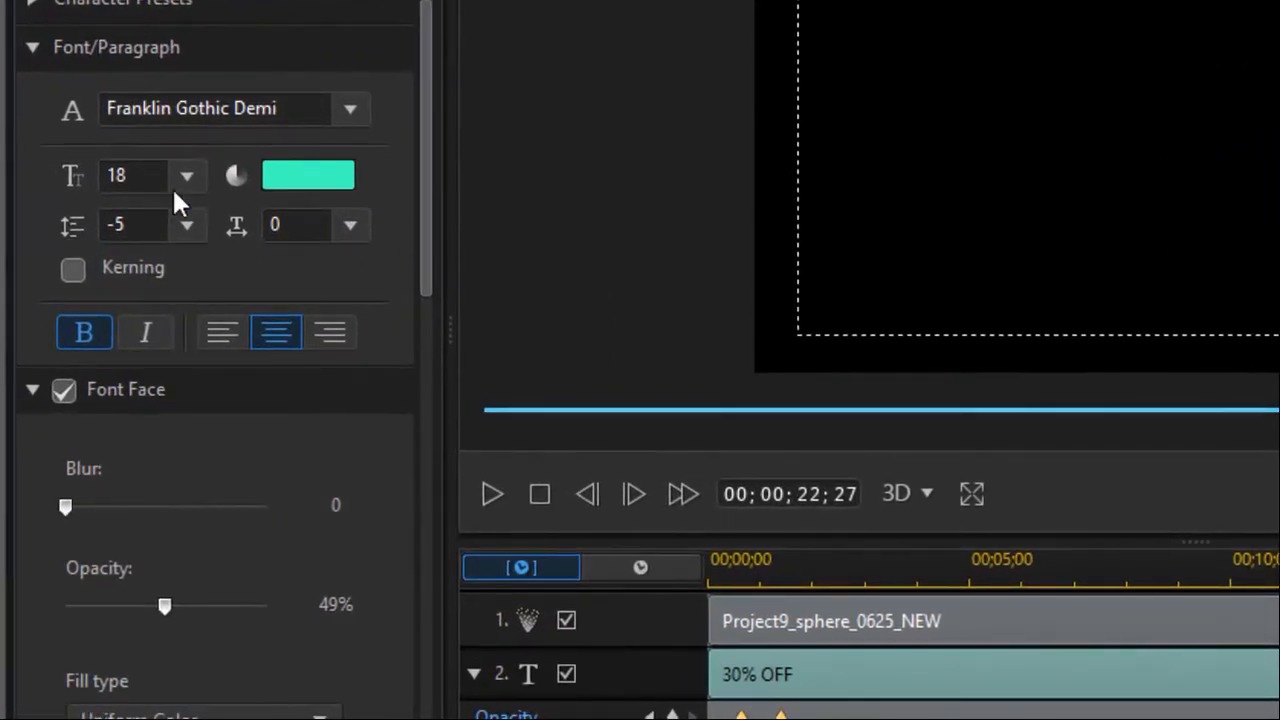
pyautogui.click(338, 186)
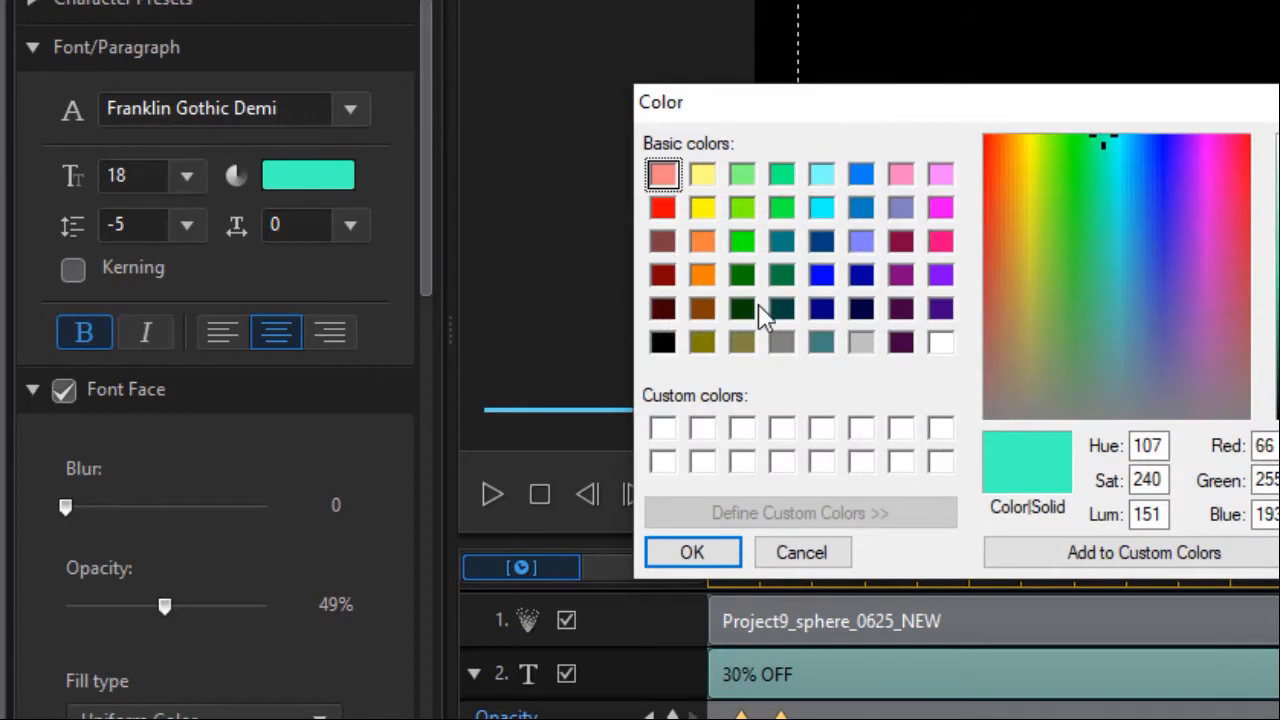
pyautogui.click(666, 346)
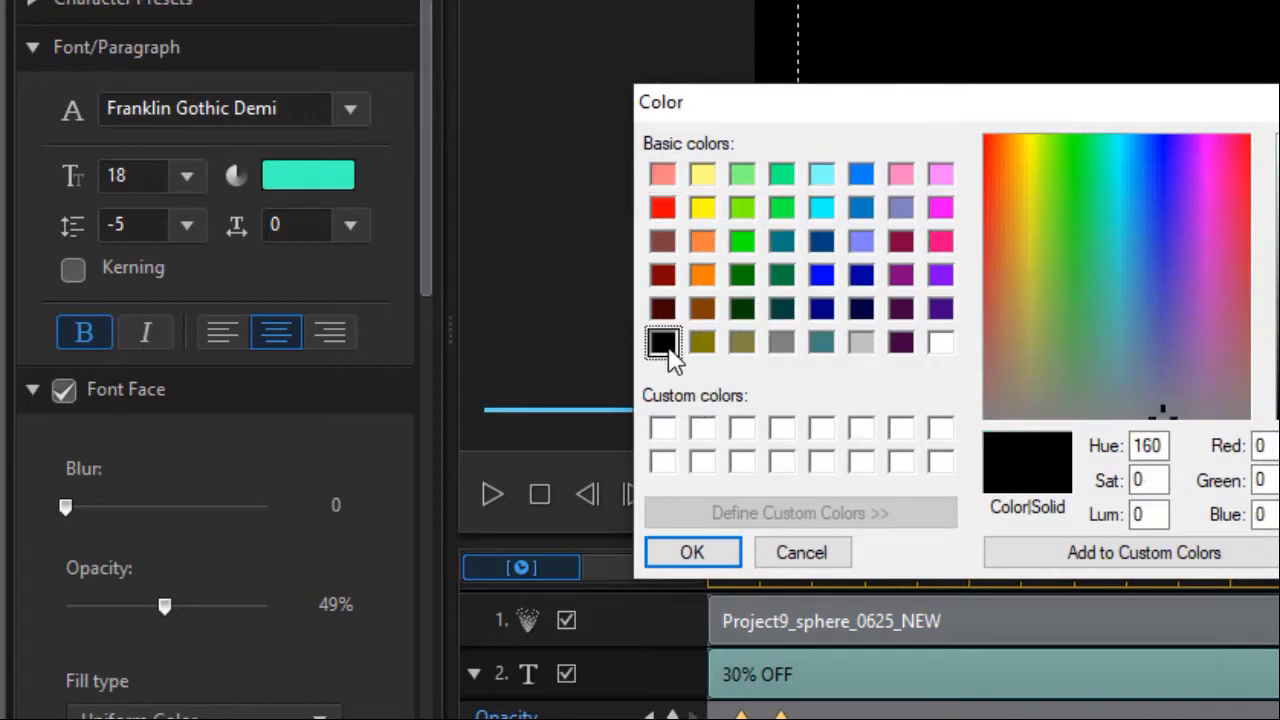
pyautogui.click(695, 555)
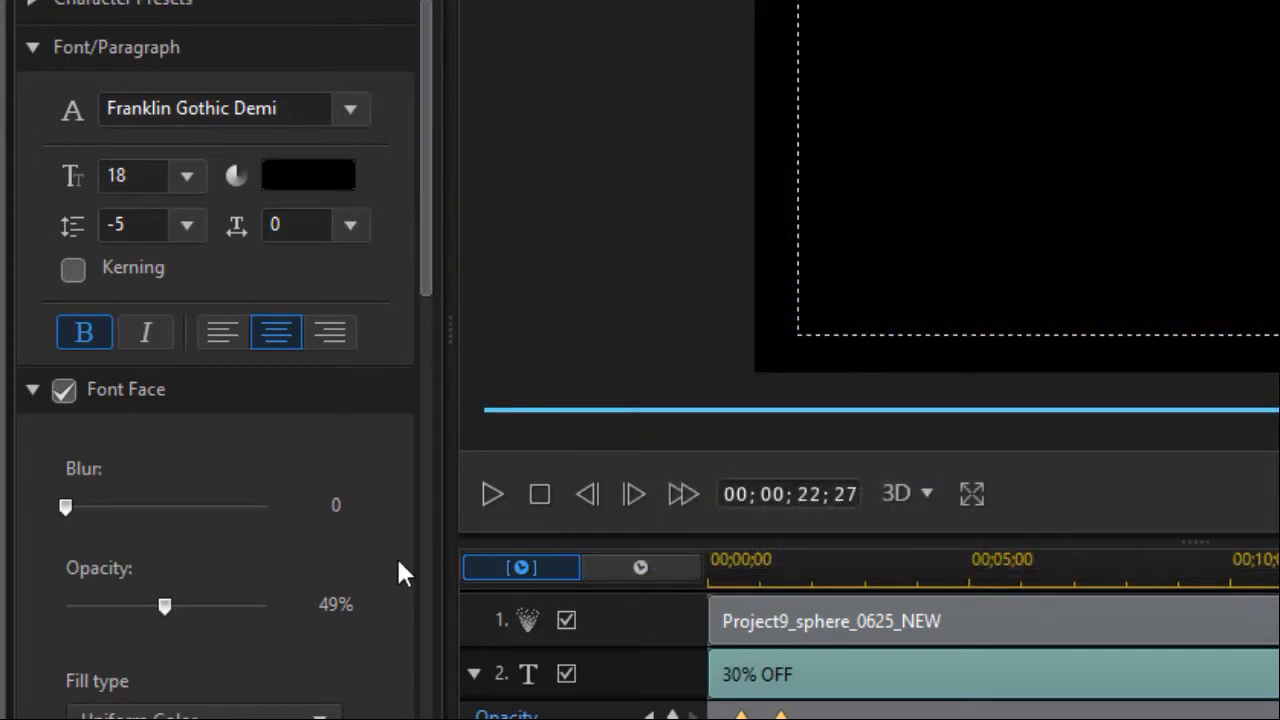
pyautogui.moveTo(161, 605); pyautogui.dragTo(302, 623)
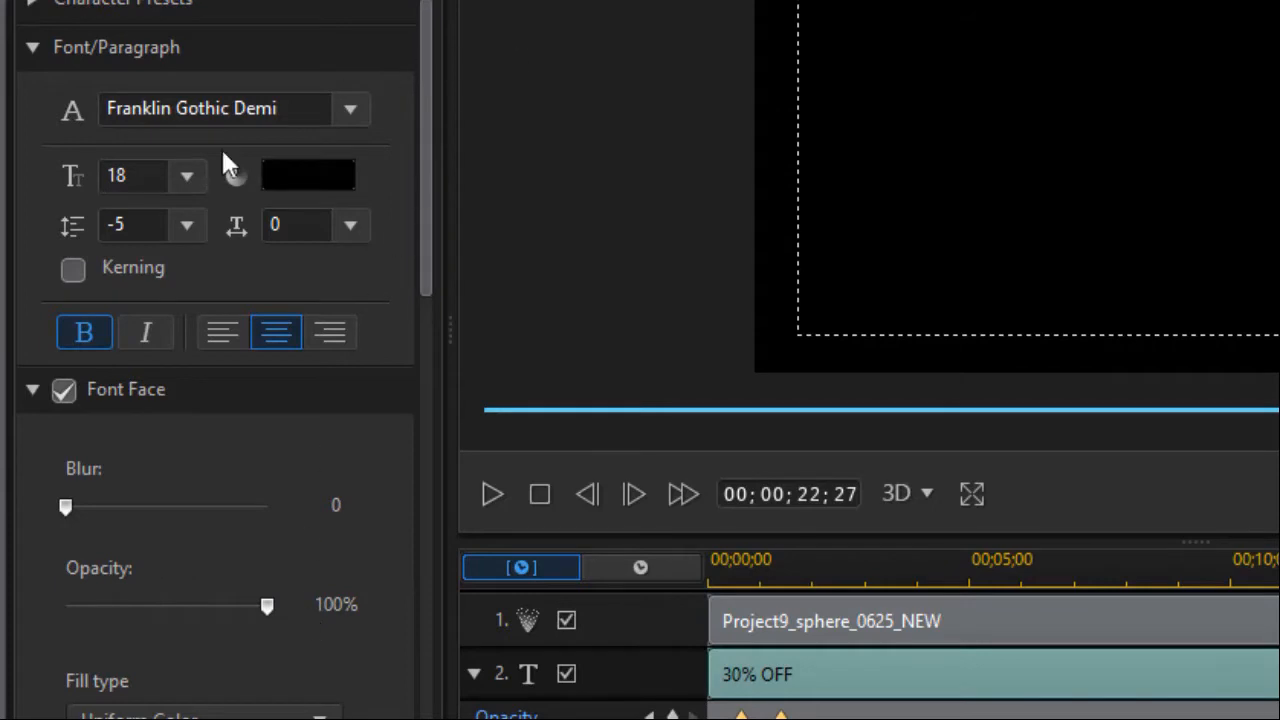
# Step: Set the font size of the 30% OFF text to 50
pyautogui.doubleClick(165, 175)
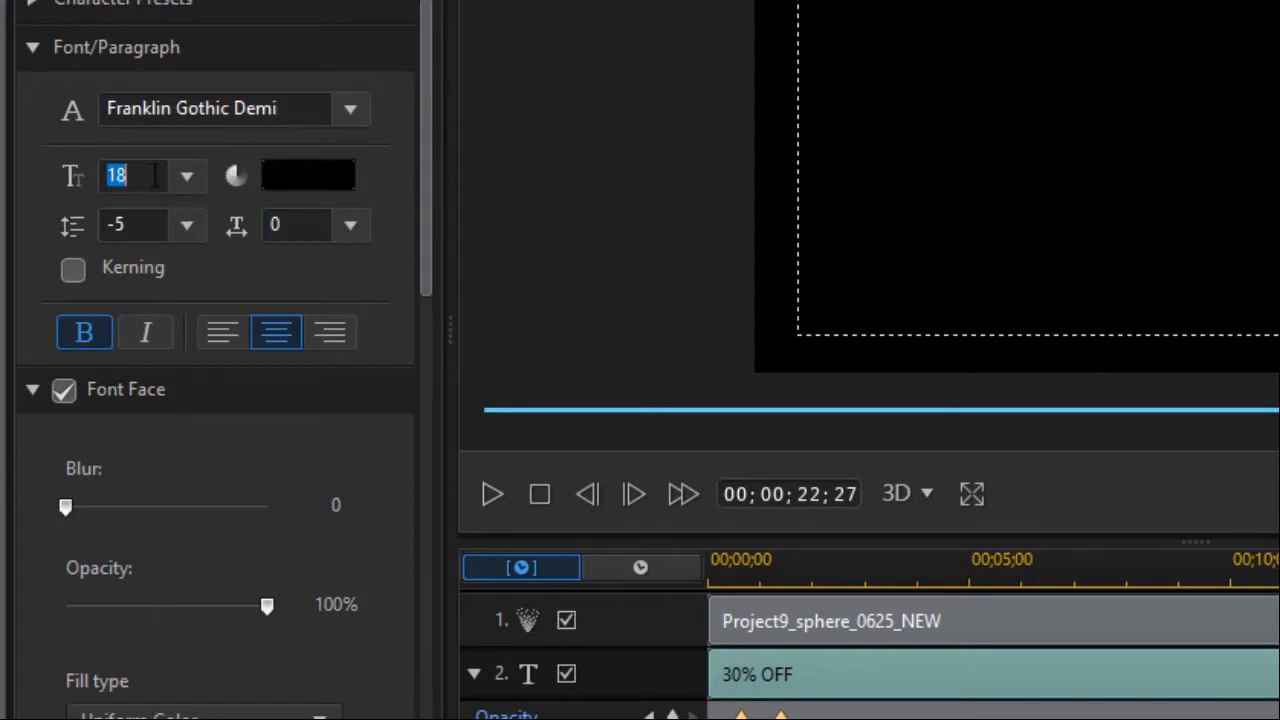
pyautogui.write('50')
pyautogui.press('Return')
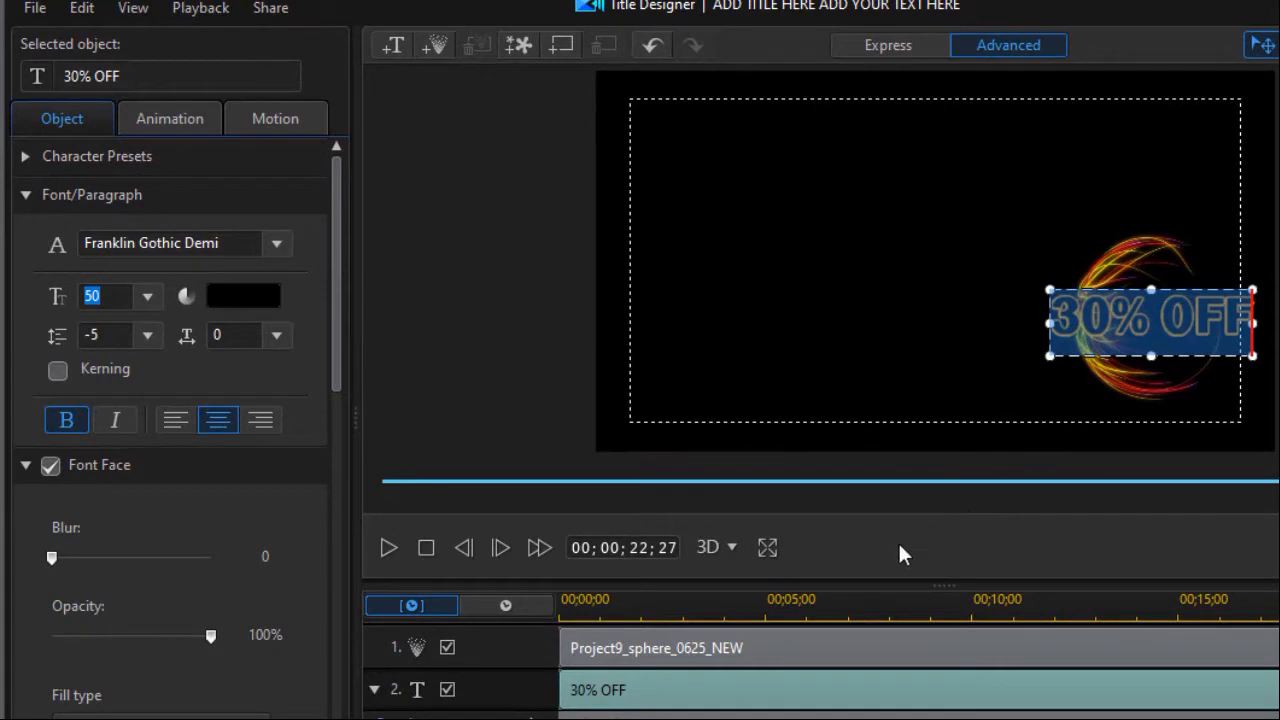
# Step: At 00;00;07;21, move the 30% OFF text above the right end of Fall Fly Rod Sale and centre the sphere particle on it
pyautogui.click(877, 611)
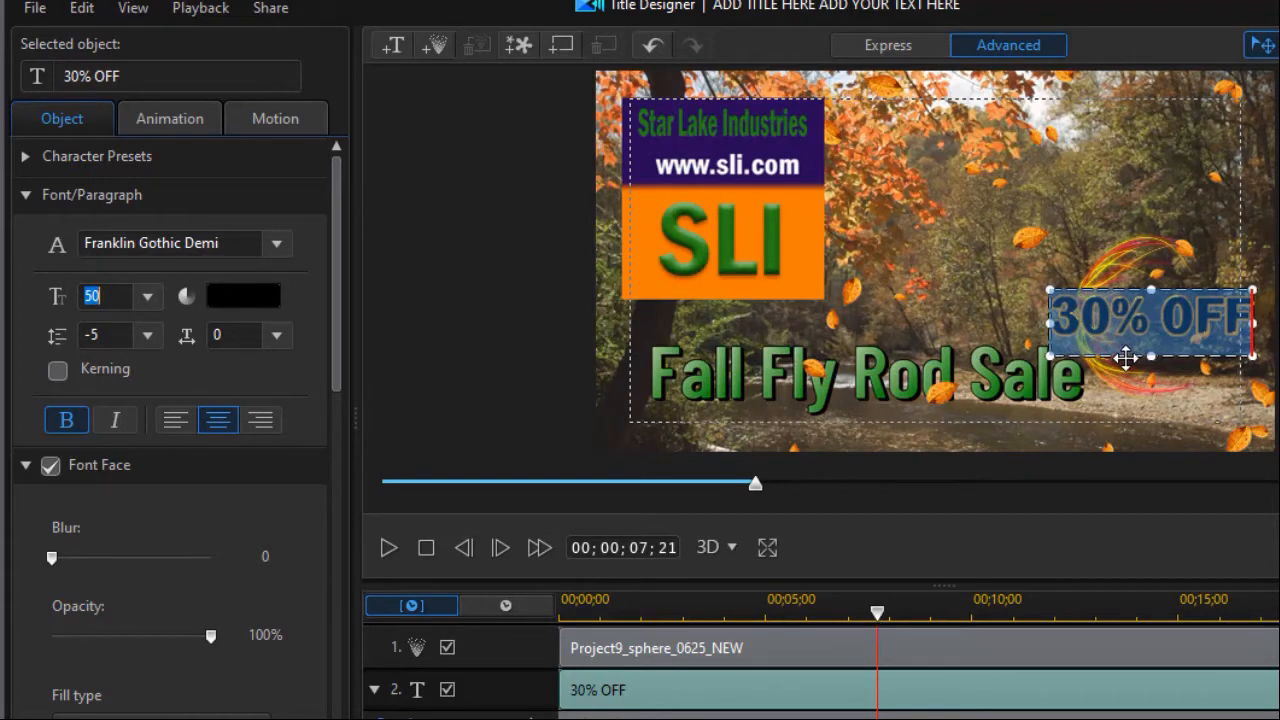
pyautogui.click(1082, 290)
pyautogui.moveTo(1082, 290); pyautogui.dragTo(1035, 250)
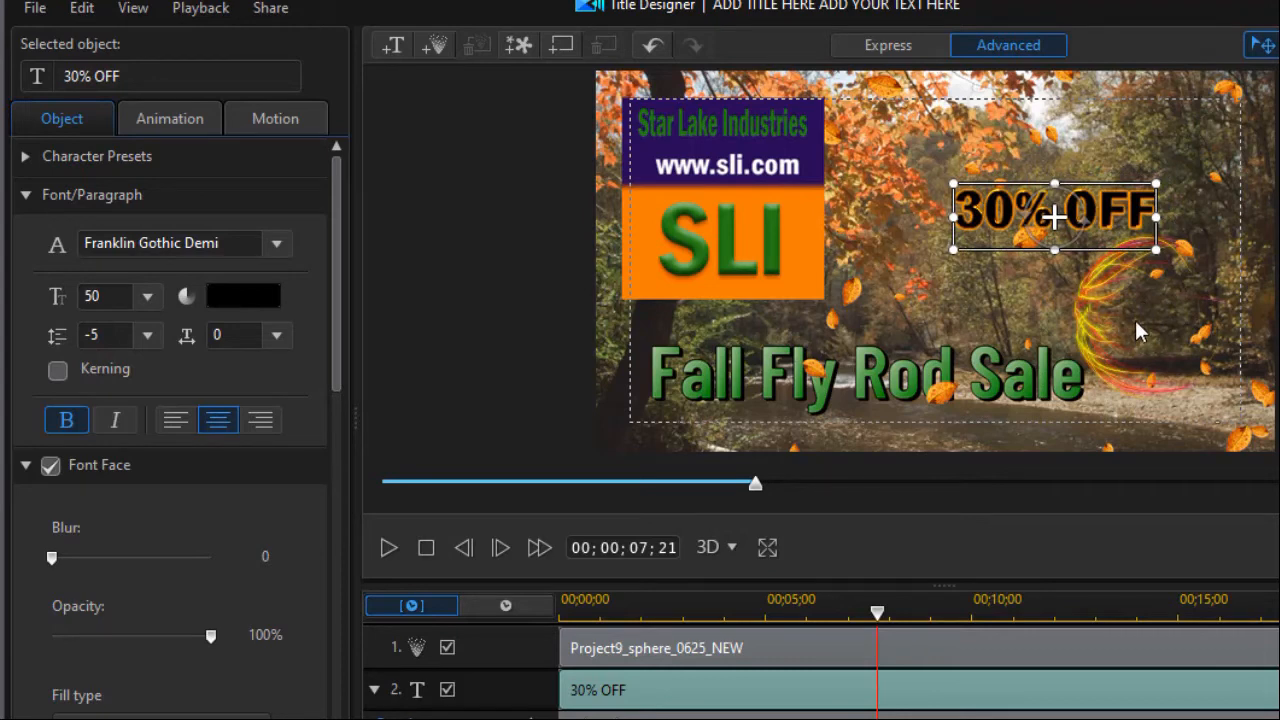
pyautogui.click(928, 645)
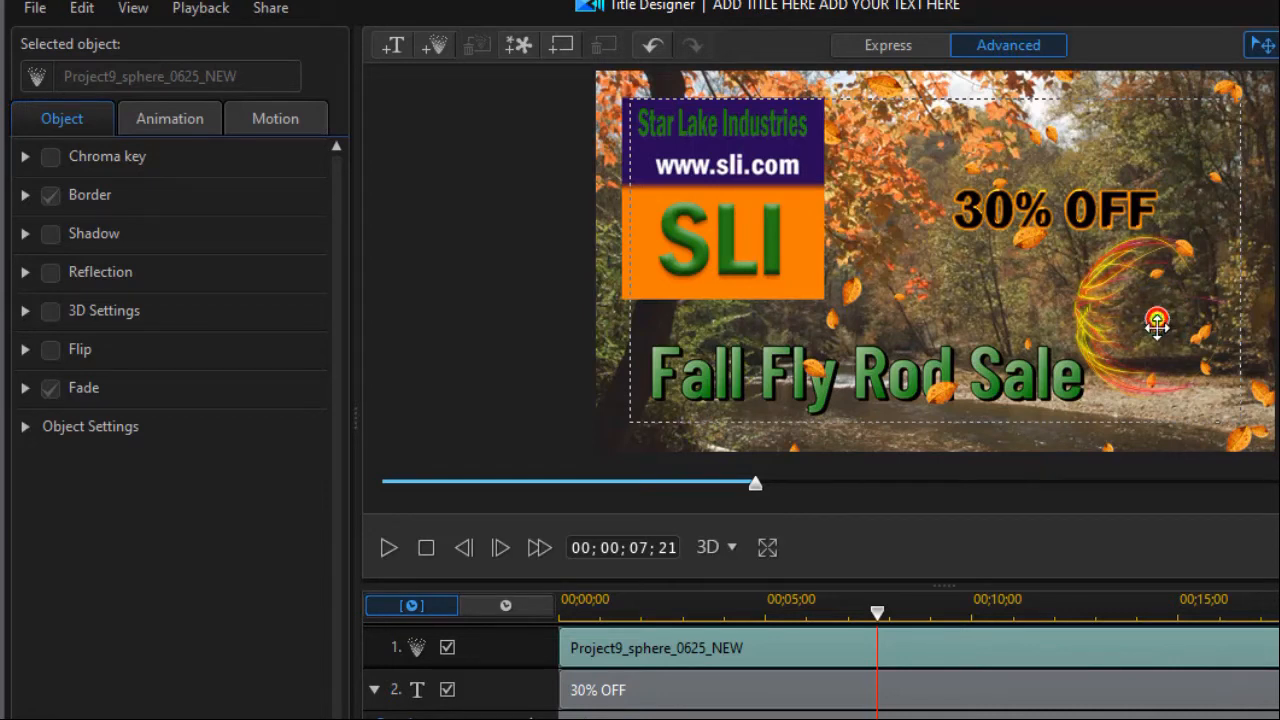
pyautogui.moveTo(1157, 318); pyautogui.dragTo(1057, 207)
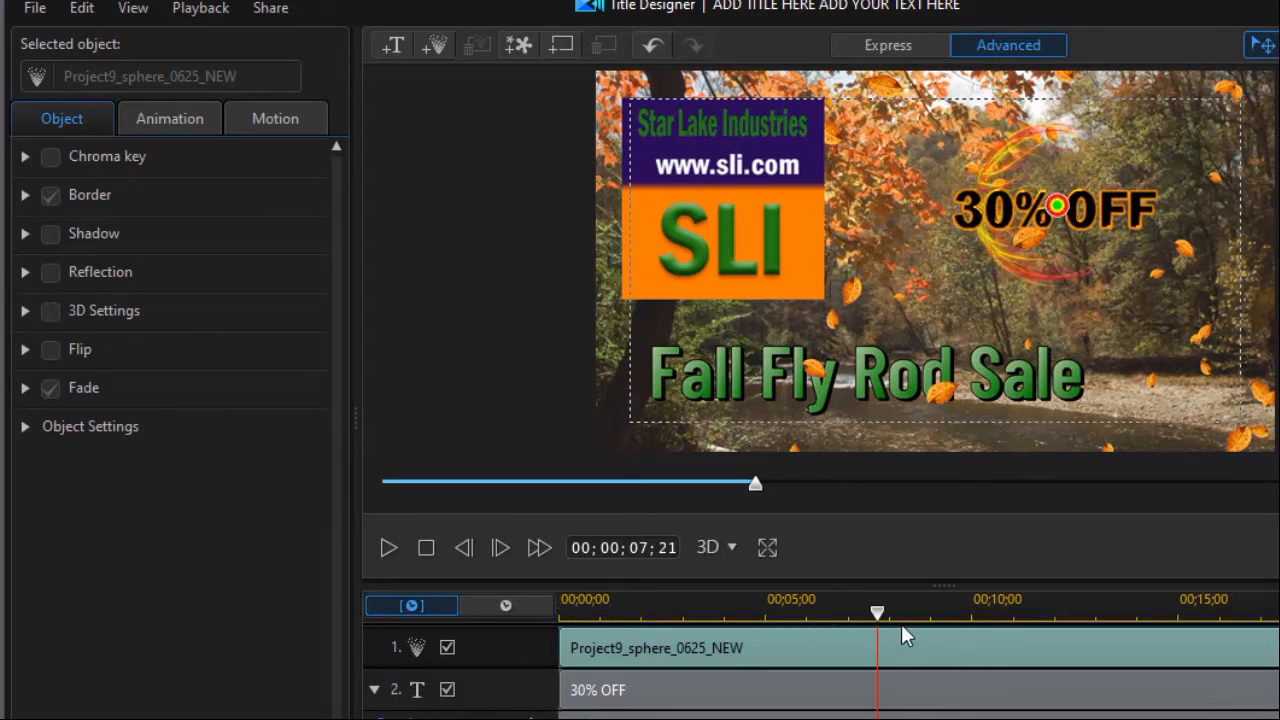
# Step: Play the title from the beginning and scrub around two seconds to examine how the sphere particle animates around the text
pyautogui.moveTo(877, 612); pyautogui.dragTo(491, 640)
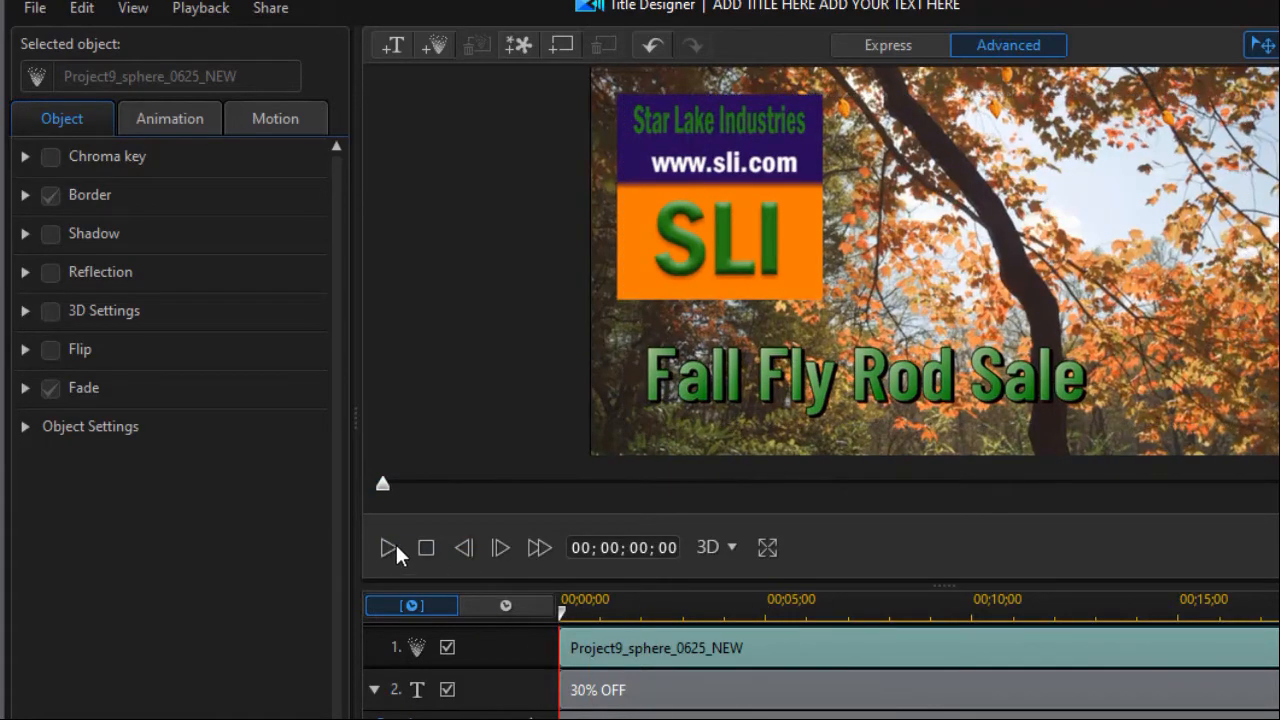
pyautogui.click(395, 543)
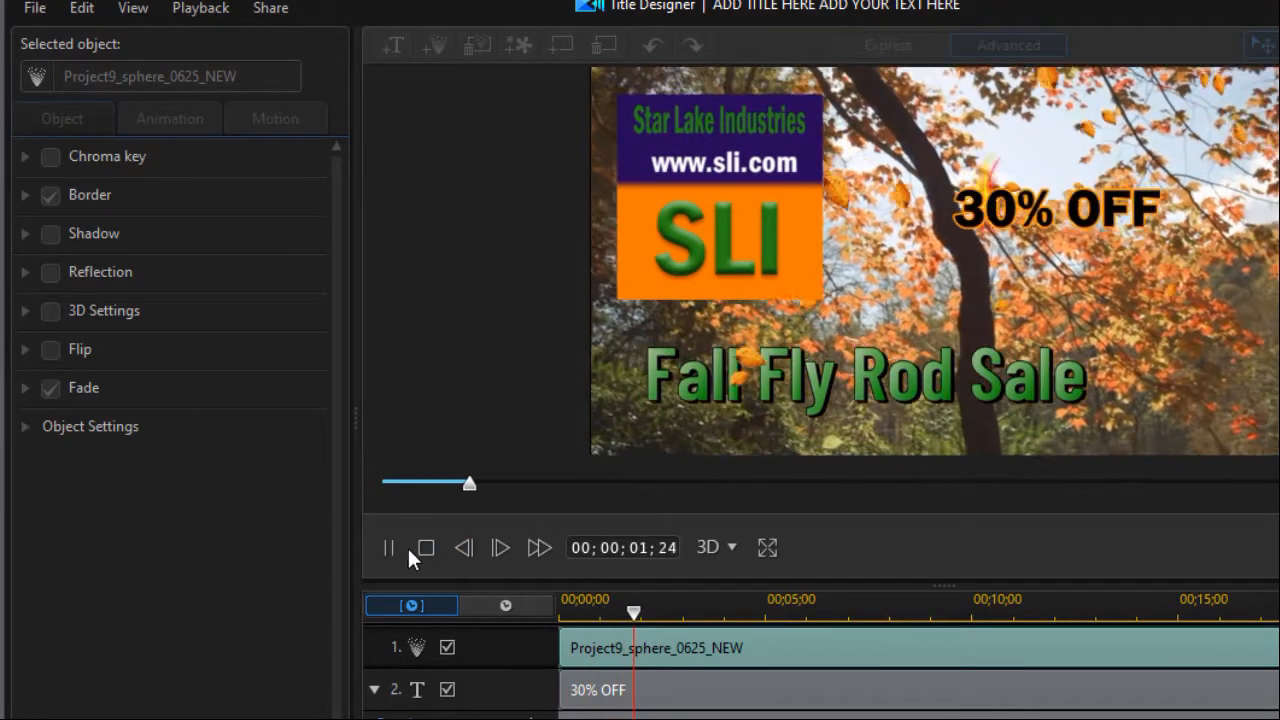
pyautogui.moveTo(518, 483)
pyautogui.mouseDown()
pyautogui.moveTo(587, 483)
pyautogui.moveTo(496, 482)
pyautogui.mouseUp()
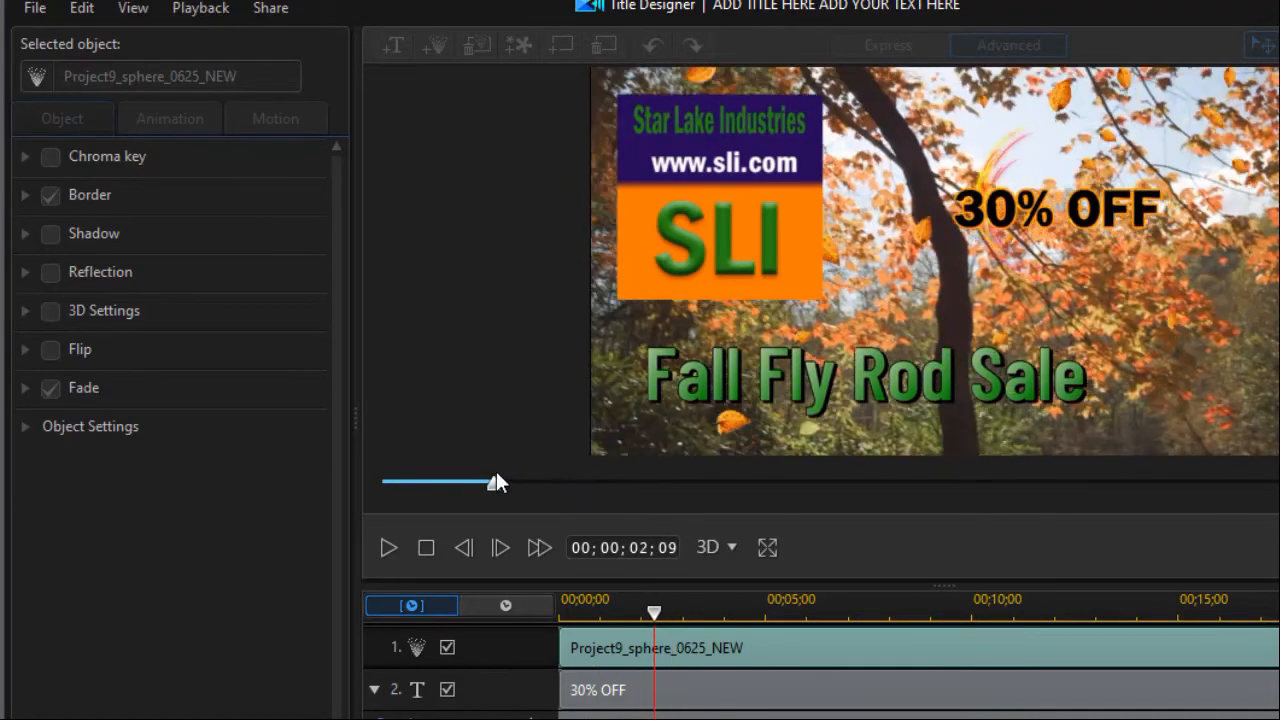
pyautogui.moveTo(498, 482); pyautogui.dragTo(515, 487)
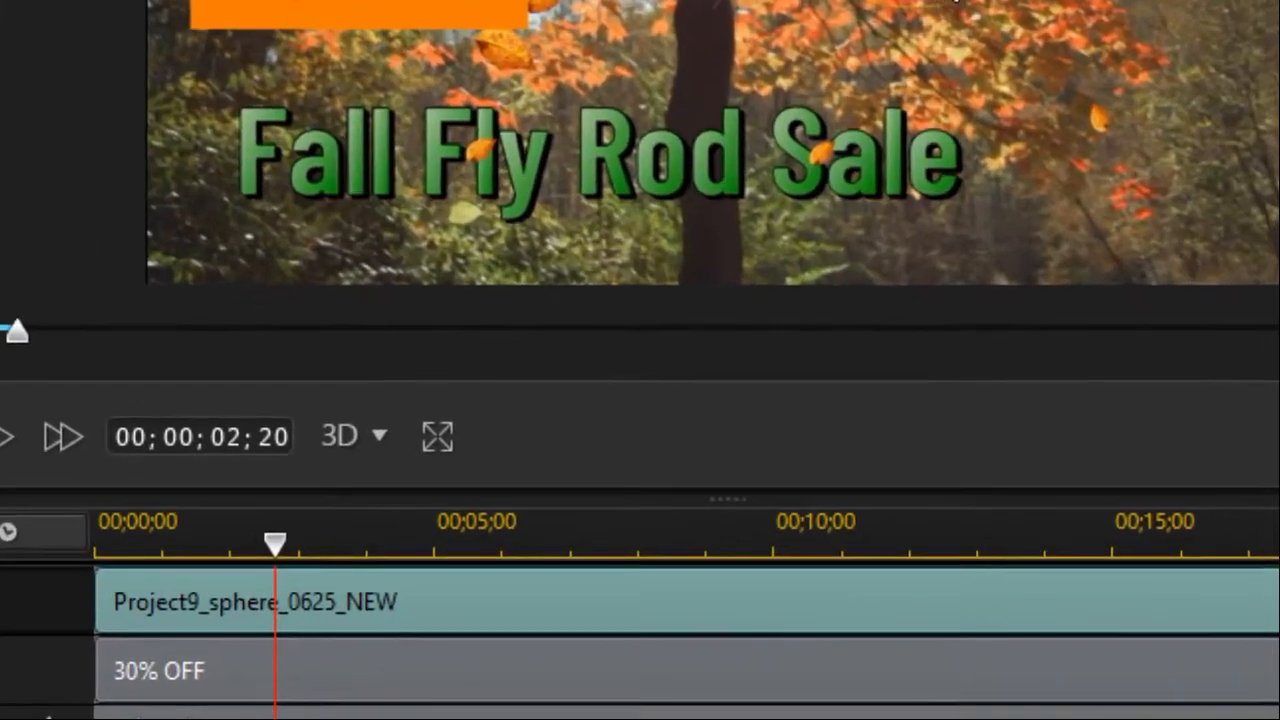
# Step: Return to the title's start and open the Project9_sphere_0625_NEW particle object in the Particle Designer at its Modify Parameters settings
pyautogui.press('Home')
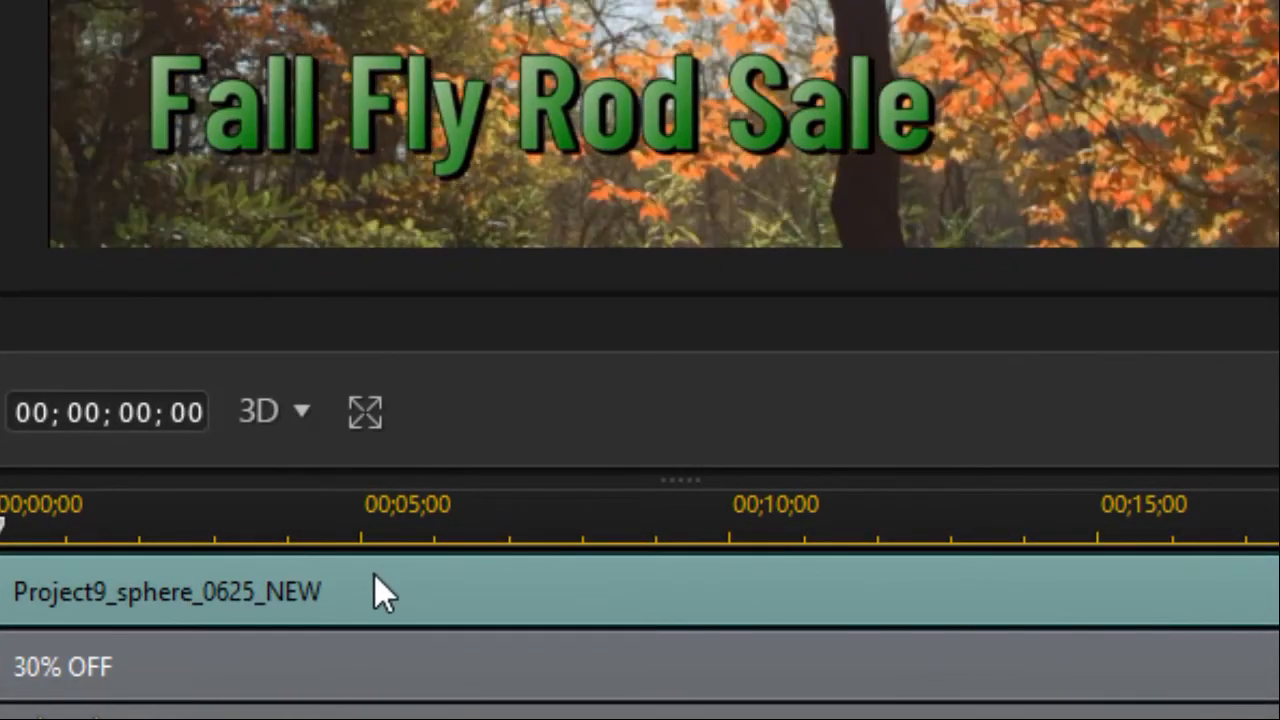
pyautogui.rightClick(388, 594)
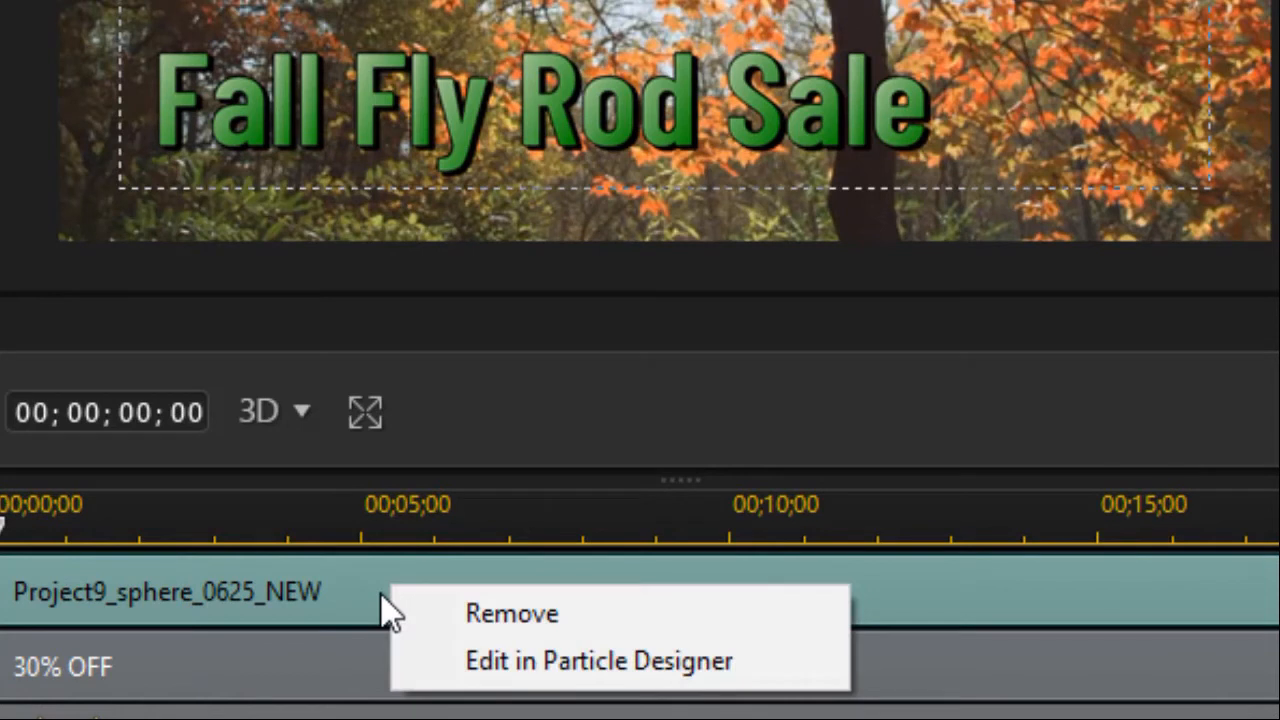
pyautogui.click(636, 670)
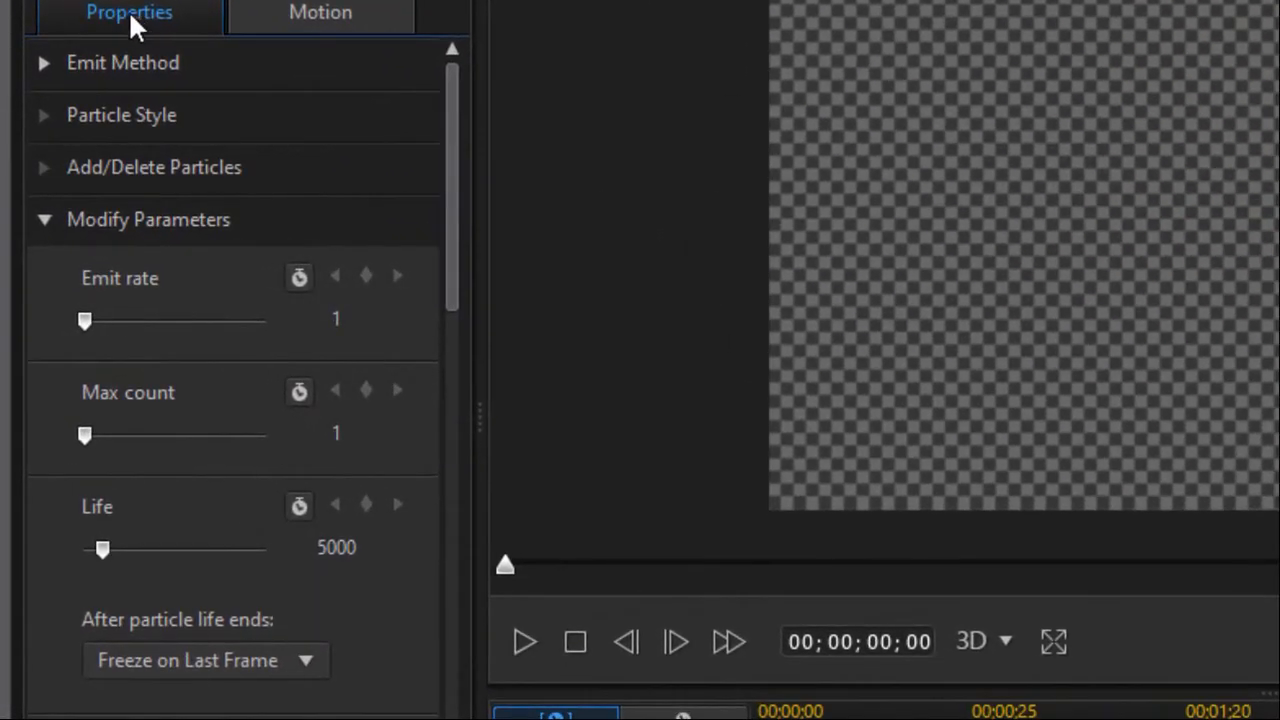
pyautogui.moveTo(449, 219); pyautogui.dragTo(449, 224)
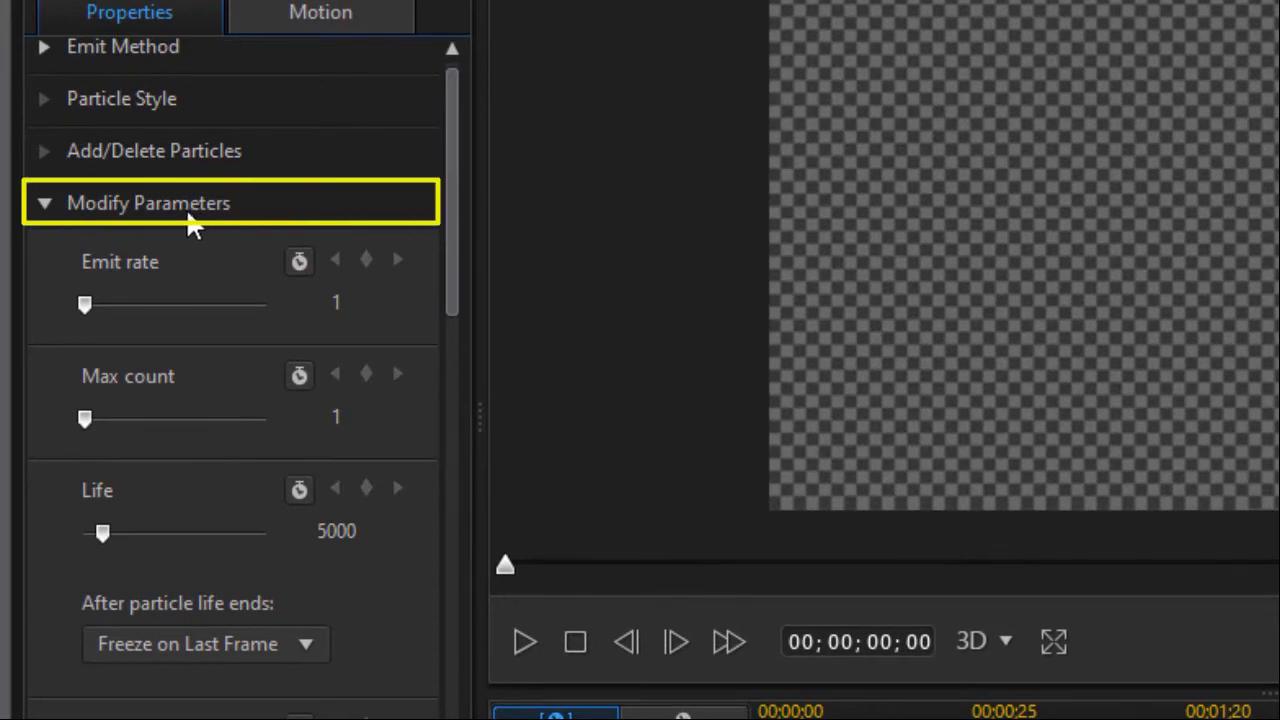
# Step: Set the sphere particle's Size parameter to 40 and return to the Title Designer
pyautogui.moveTo(451, 292); pyautogui.dragTo(443, 450)
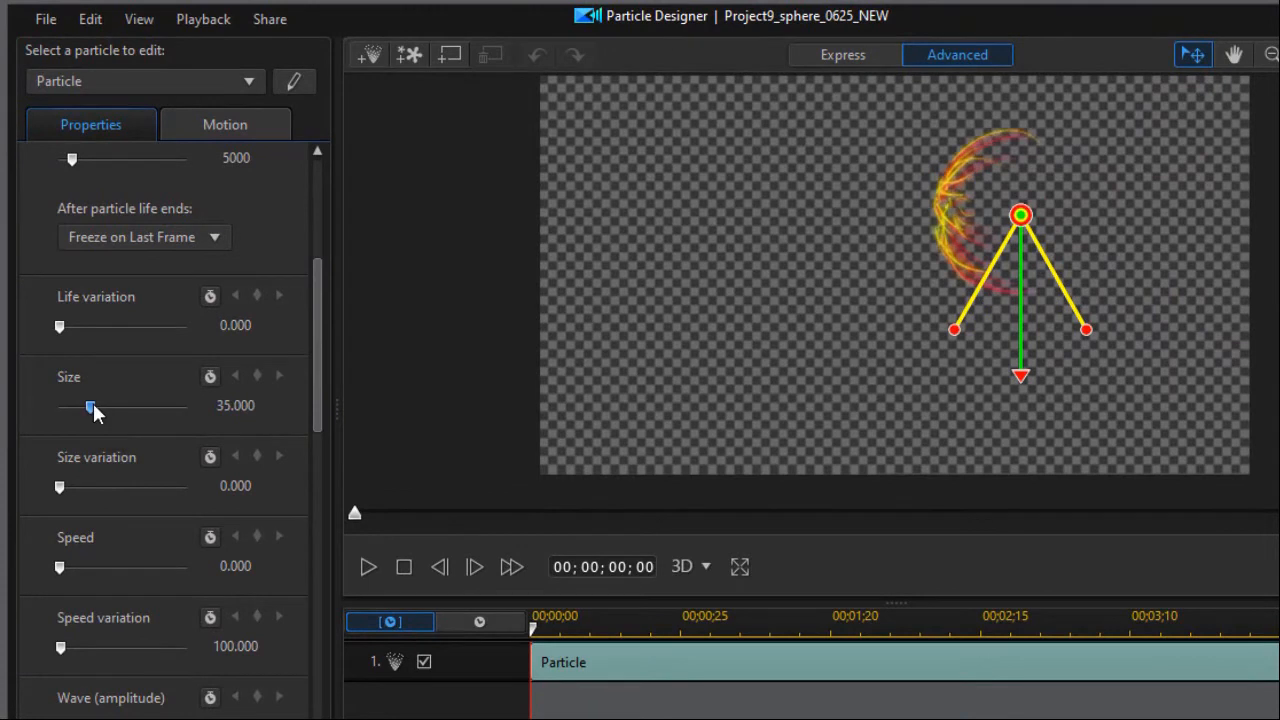
pyautogui.moveTo(120, 411); pyautogui.dragTo(100, 416)
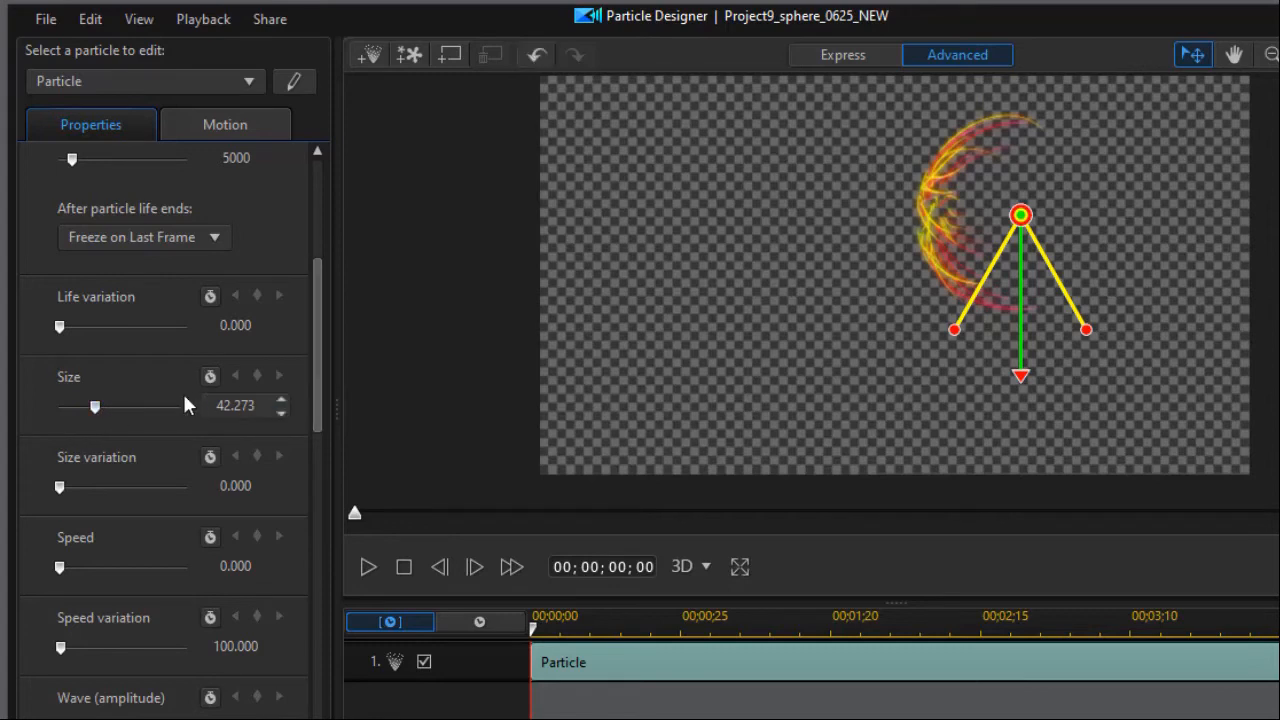
pyautogui.doubleClick(236, 405)
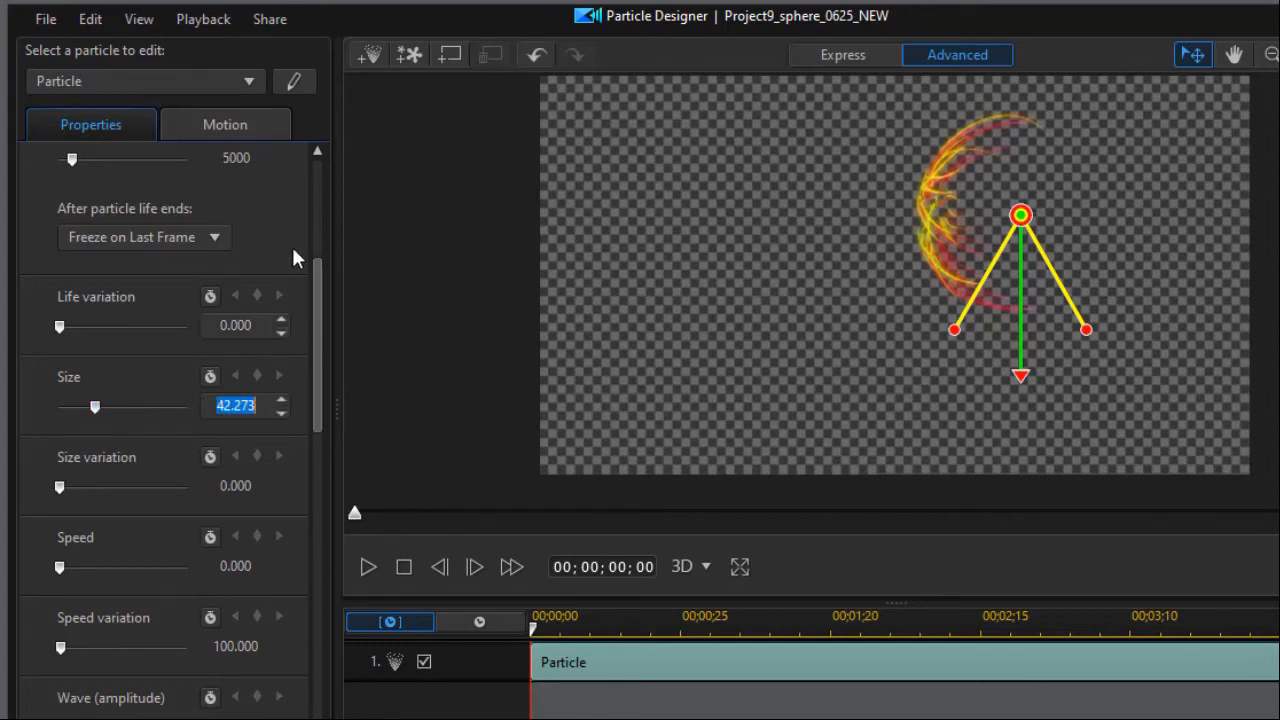
pyautogui.write('40')
pyautogui.press('Return')
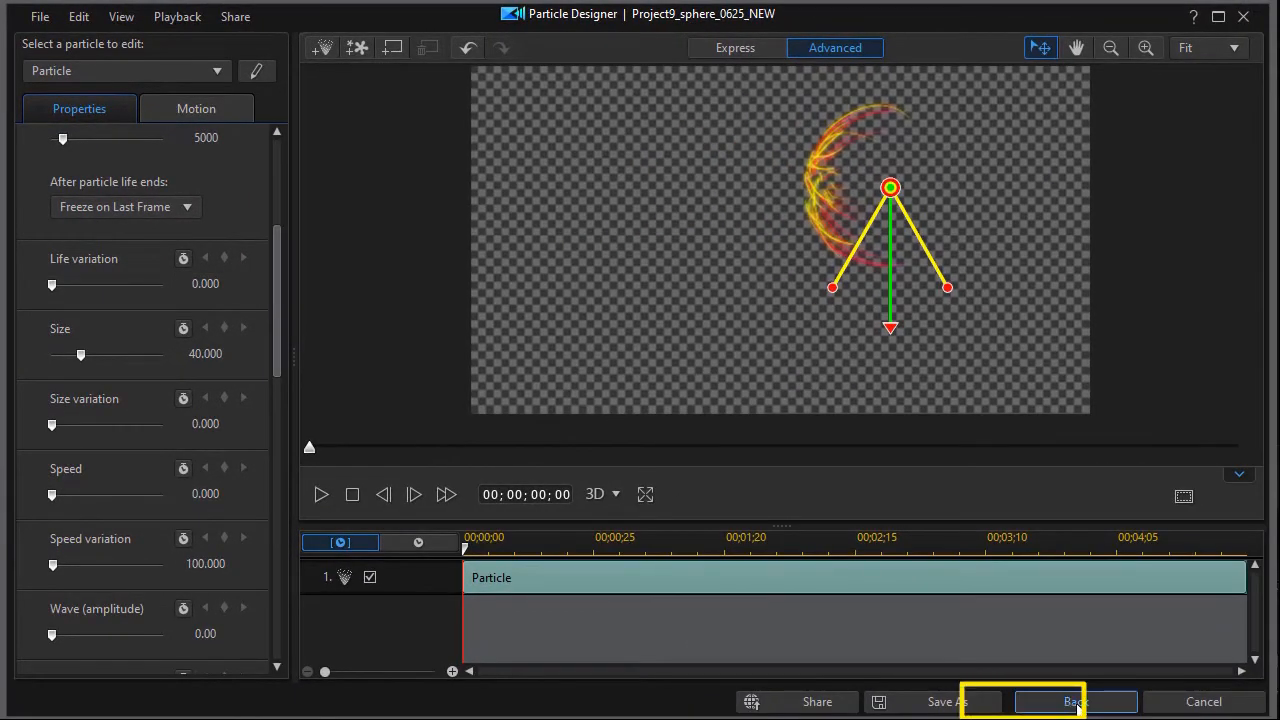
pyautogui.click(1073, 702)
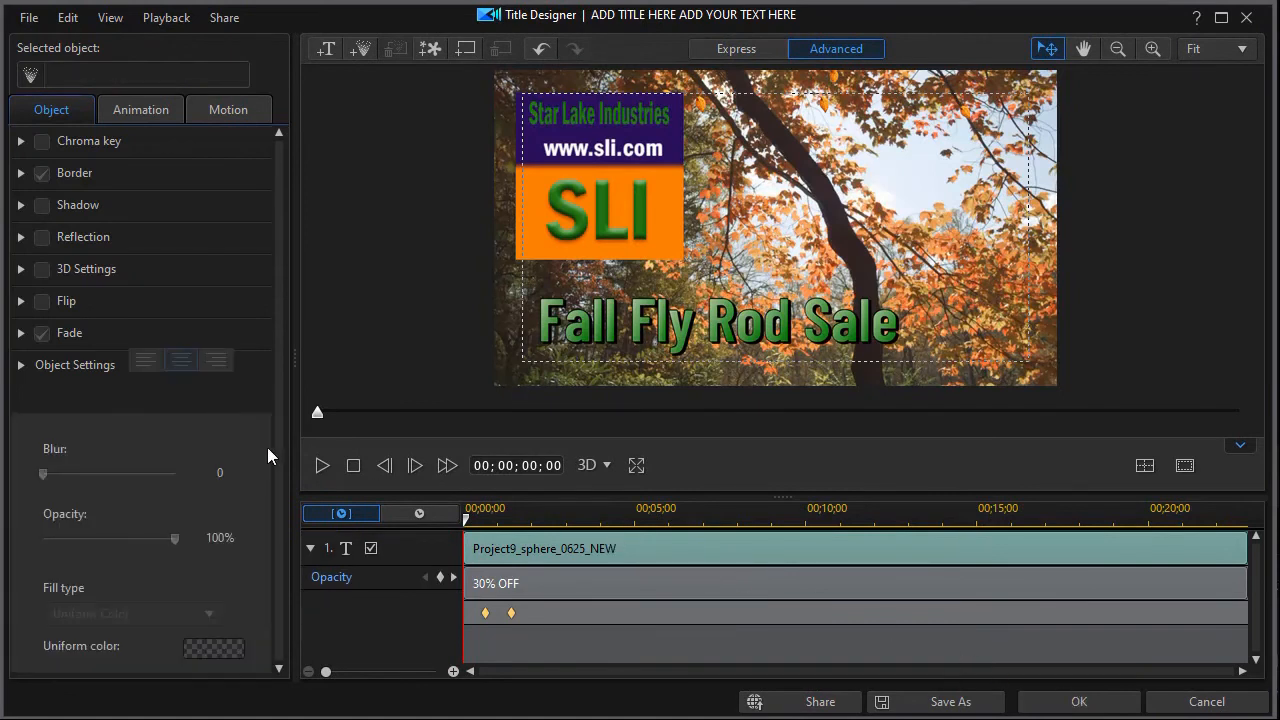
# Step: Play the title for about three seconds to examine the resized sphere around the 30% OFF text, and return to the start
pyautogui.click(322, 465)
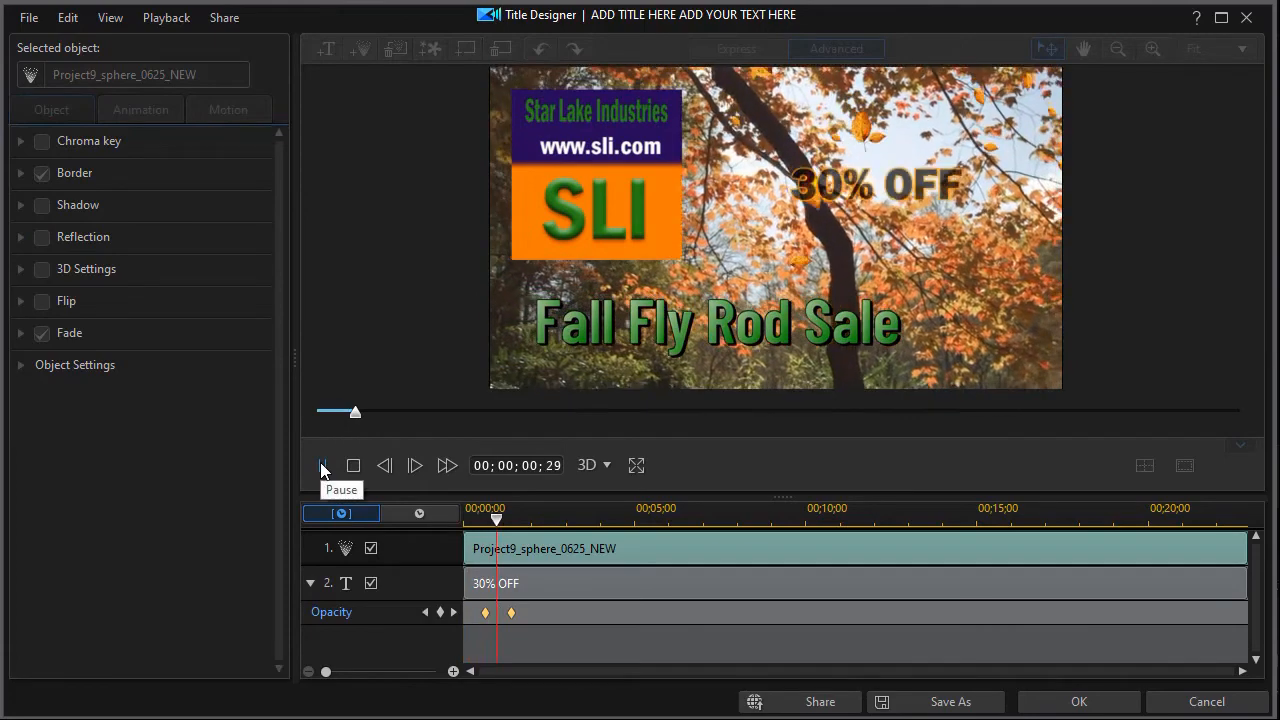
pyautogui.click(323, 465)
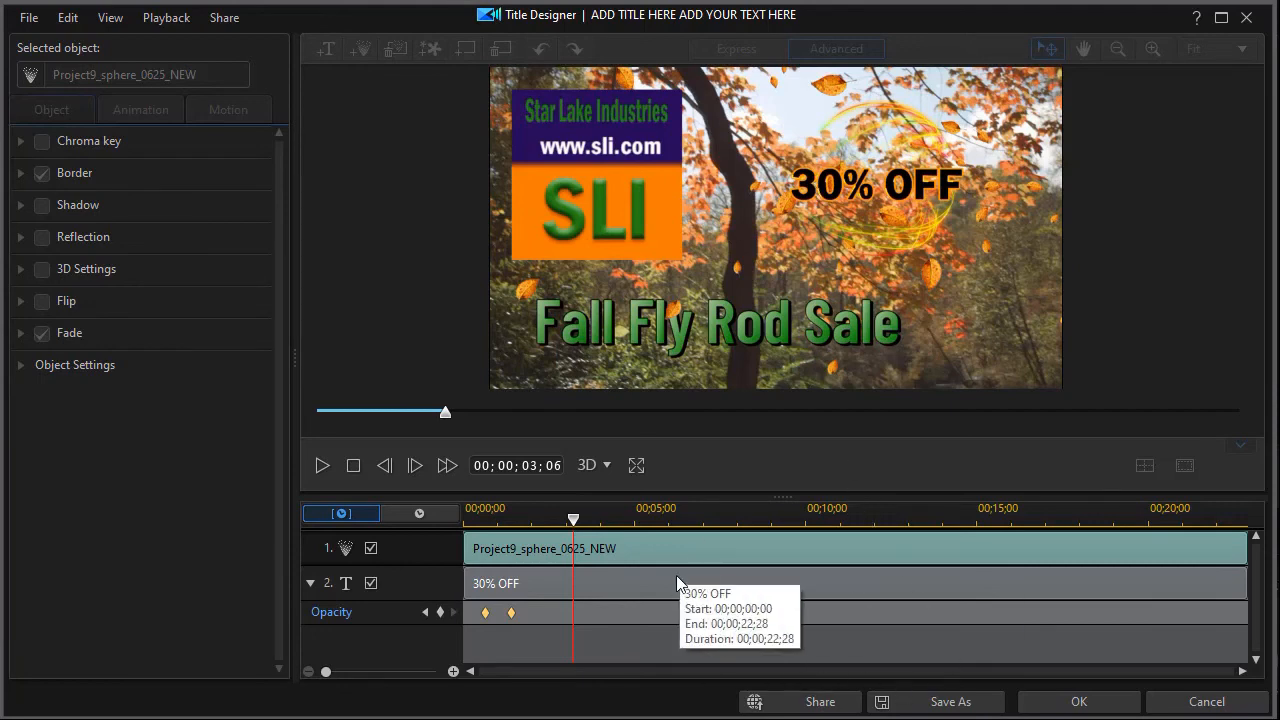
pyautogui.click(353, 465)
# Step: Reopen the Project9_sphere_0625_NEW particle in the Particle Designer, set its Size to 50, return to the title and play it
pyautogui.rightClick(731, 552)
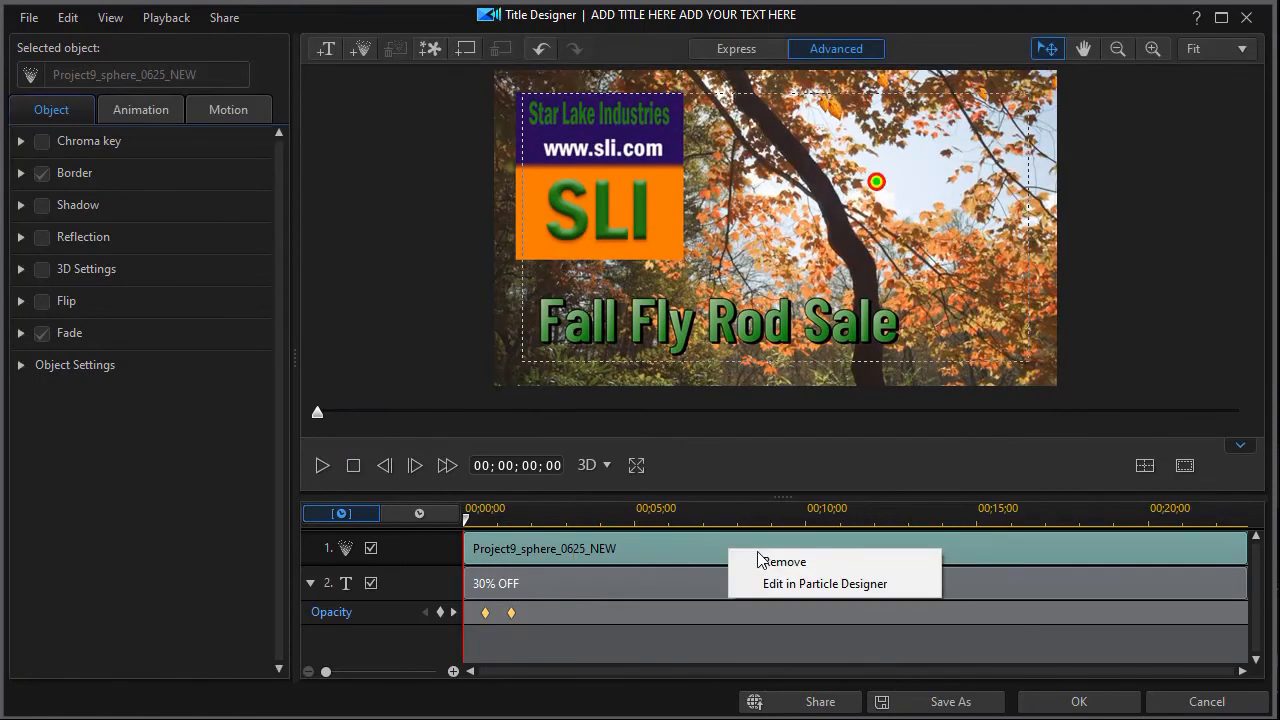
pyautogui.click(780, 587)
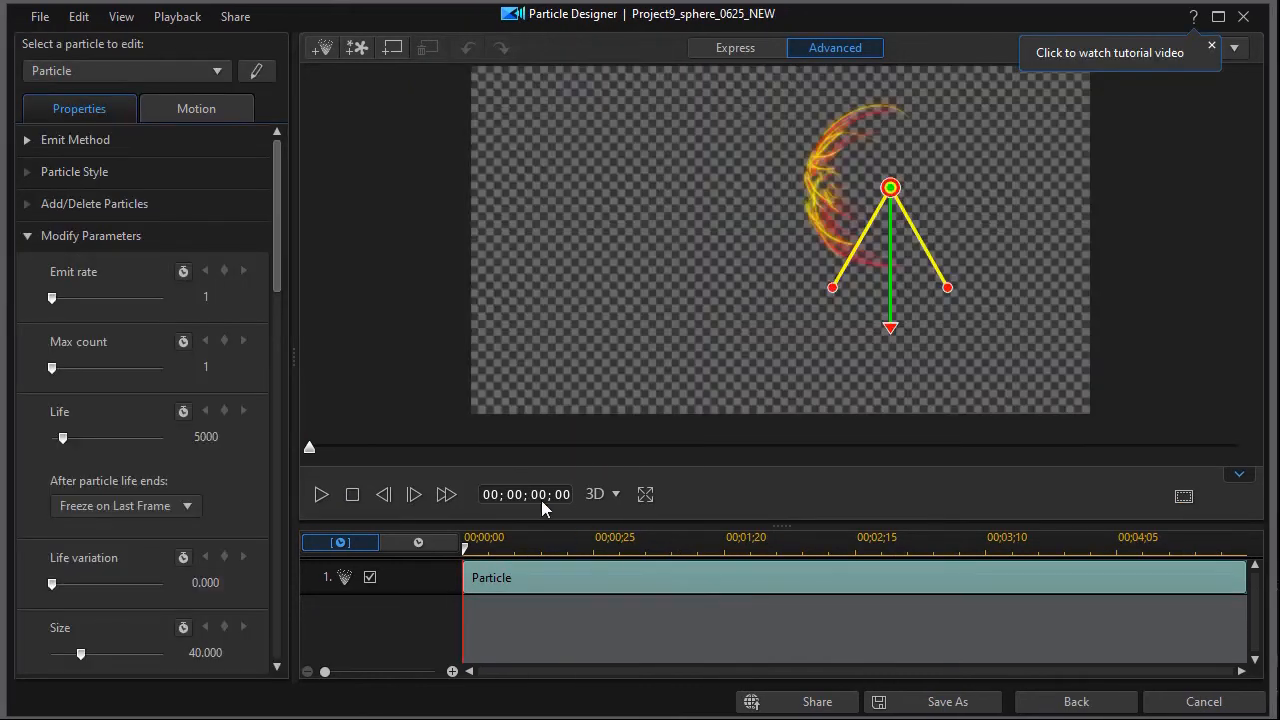
pyautogui.moveTo(277, 266); pyautogui.dragTo(274, 379)
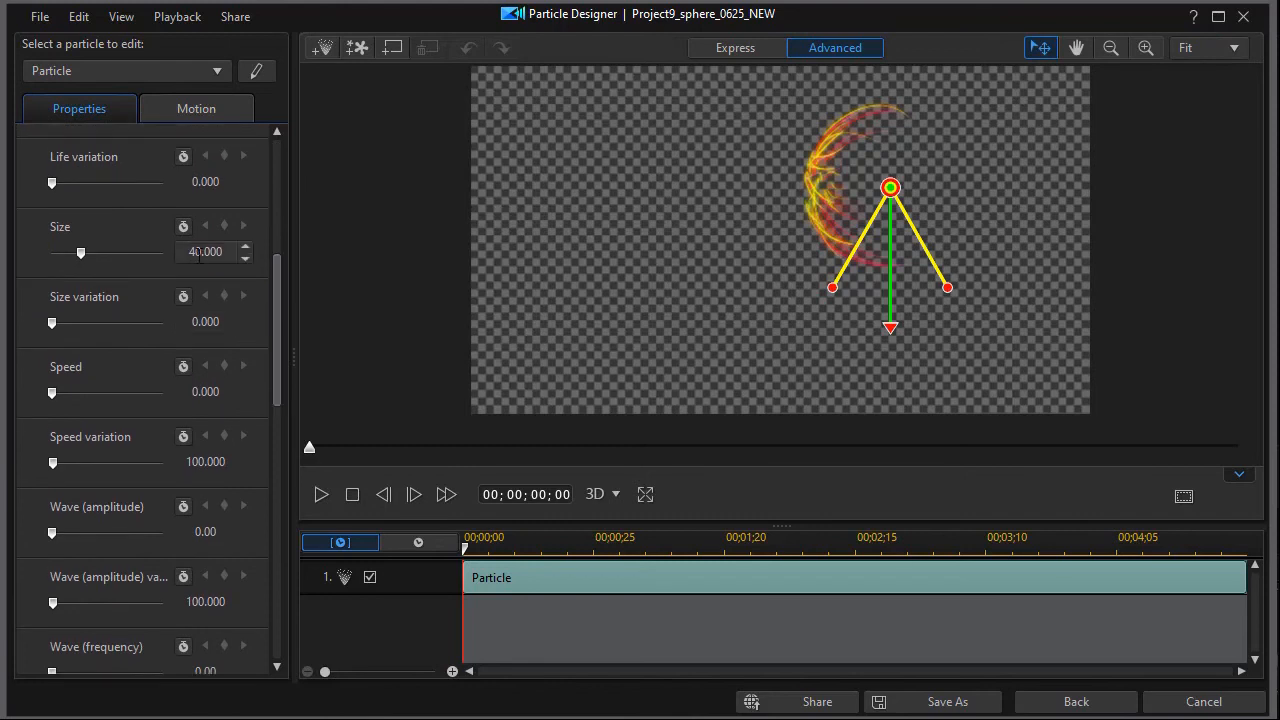
pyautogui.moveTo(190, 252); pyautogui.dragTo(196, 252)
pyautogui.write('5')
pyautogui.press('Return')
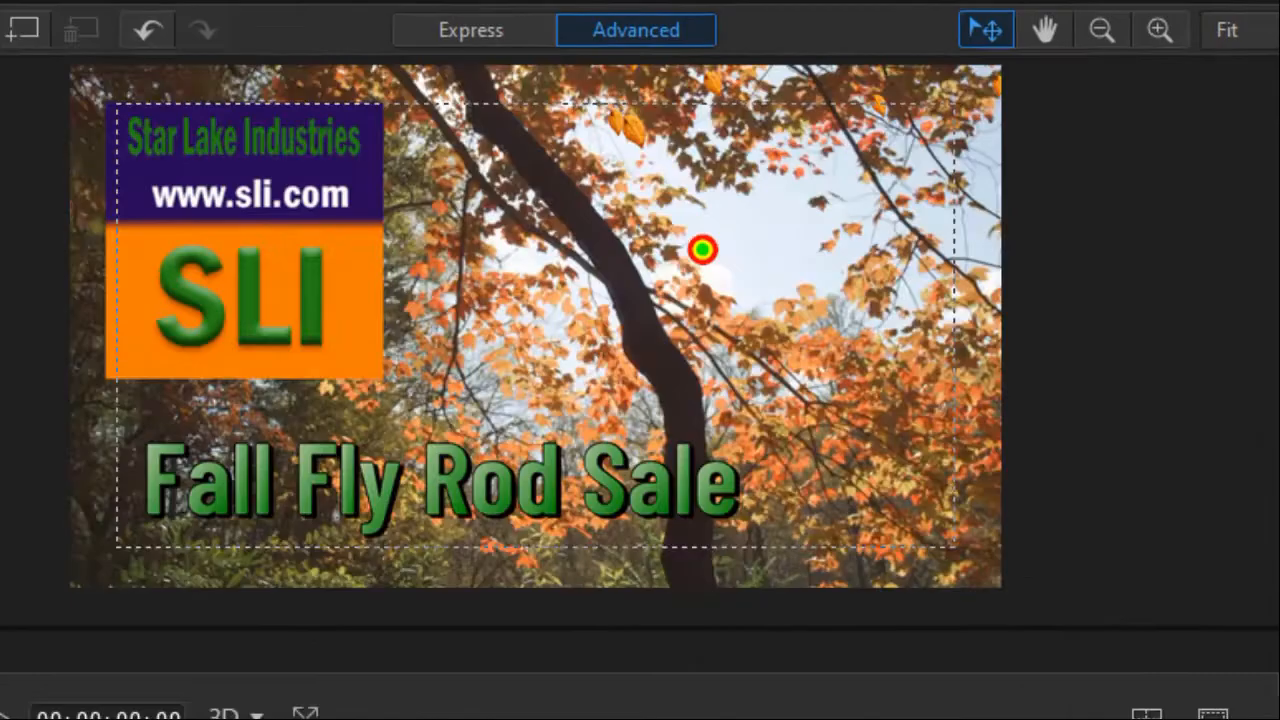
pyautogui.press('space')
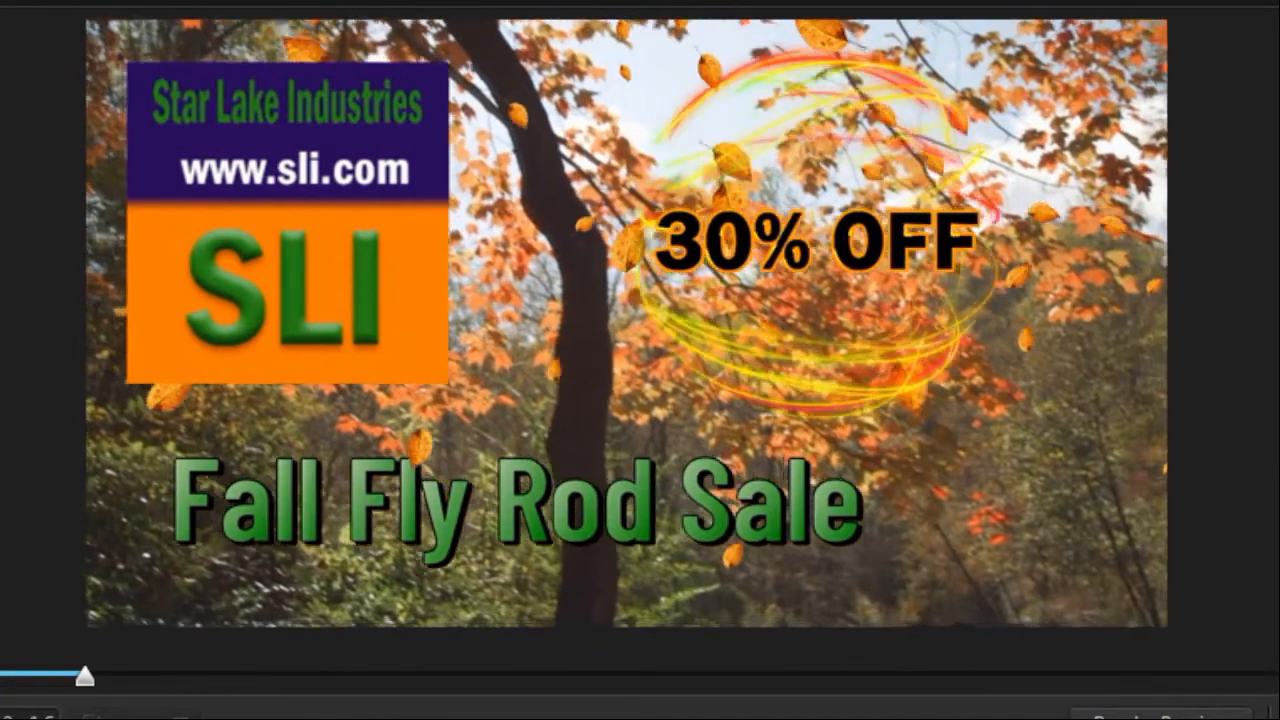